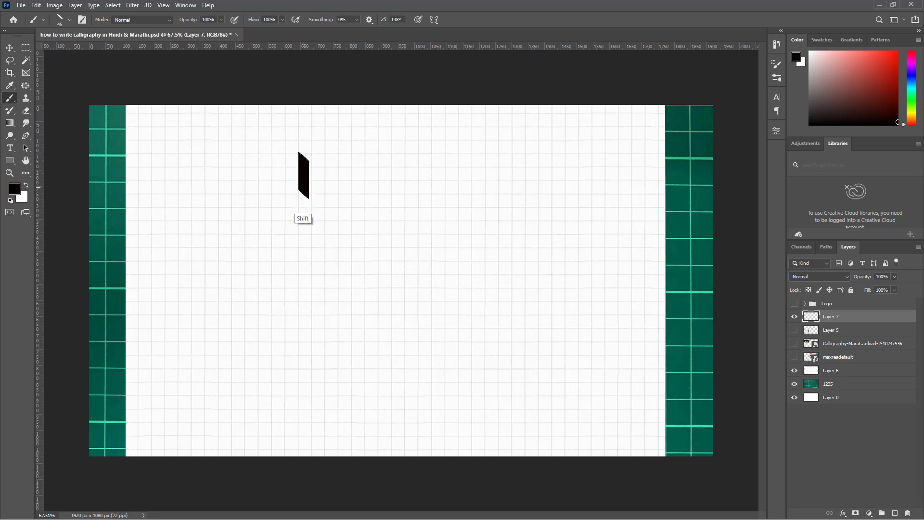
{"action": "left_click_drag", "start_coordinate": [330, 160], "coordinate": [330, 199]}
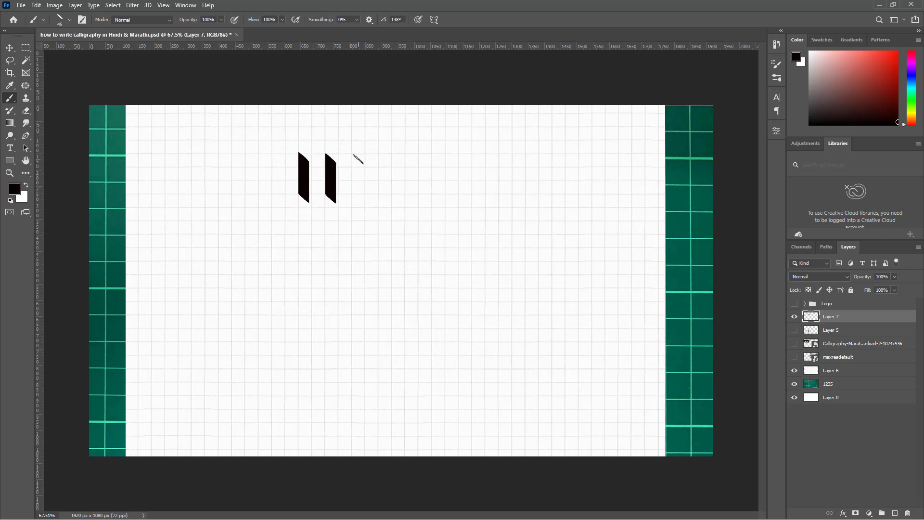
{"action": "left_click_drag", "start_coordinate": [358, 159], "coordinate": [359, 202]}
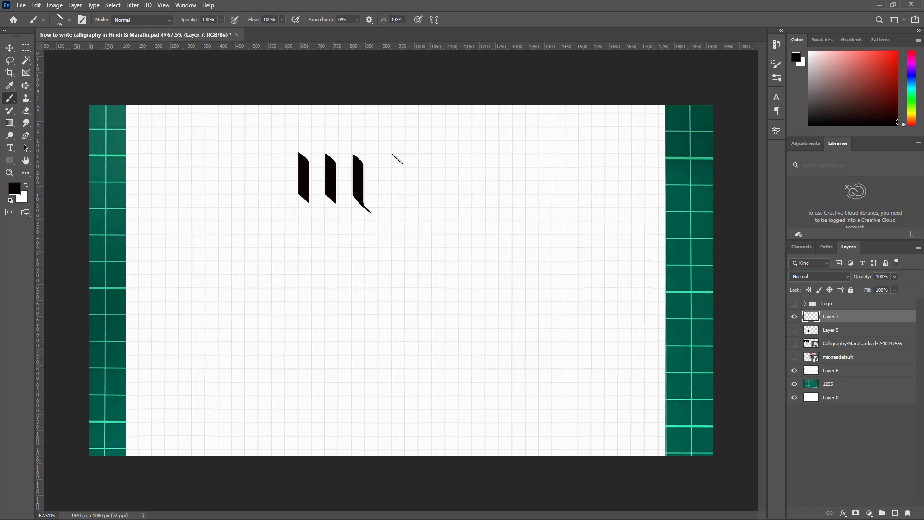
{"action": "mouse_move", "coordinate": [397, 159]}
{"action": "left_mouse_down"}
{"action": "mouse_move", "coordinate": [399, 177]}
{"action": "mouse_move", "coordinate": [429, 159]}
{"action": "mouse_move", "coordinate": [410, 175]}
{"action": "mouse_move", "coordinate": [409, 206]}
{"action": "left_mouse_up"}
{"action": "key", "text": "ctrl+z"}
{"action": "mouse_move", "coordinate": [404, 166]}
{"action": "left_mouse_down"}
{"action": "mouse_move", "coordinate": [384, 179]}
{"action": "mouse_move", "coordinate": [391, 203]}
{"action": "mouse_move", "coordinate": [407, 200]}
{"action": "mouse_move", "coordinate": [403, 170]}
{"action": "mouse_move", "coordinate": [386, 181]}
{"action": "mouse_move", "coordinate": [395, 192]}
{"action": "mouse_move", "coordinate": [430, 184]}
{"action": "mouse_move", "coordinate": [442, 201]}
{"action": "mouse_move", "coordinate": [434, 218]}
{"action": "mouse_move", "coordinate": [398, 221]}
{"action": "left_mouse_up"}
{"action": "key", "text": "ctrl+z"}
{"action": "mouse_move", "coordinate": [391, 131]}
{"action": "left_mouse_down"}
{"action": "mouse_move", "coordinate": [407, 143]}
{"action": "mouse_move", "coordinate": [420, 124]}
{"action": "left_mouse_up"}
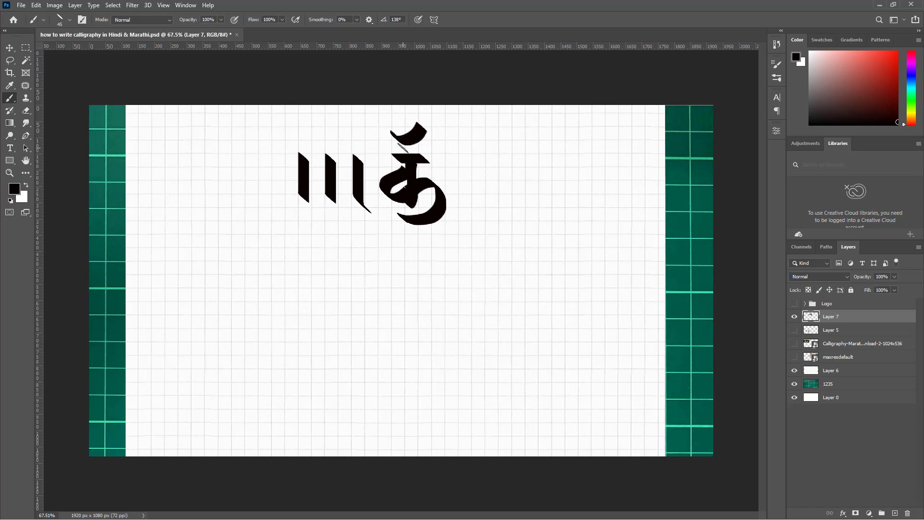
{"action": "key", "text": "ctrl+z"}
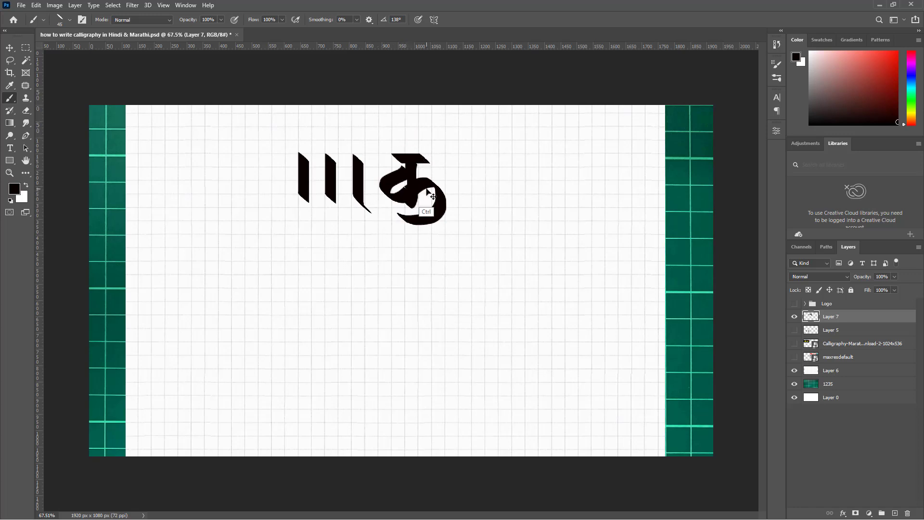
{"action": "key", "text": "ctrl+z"}
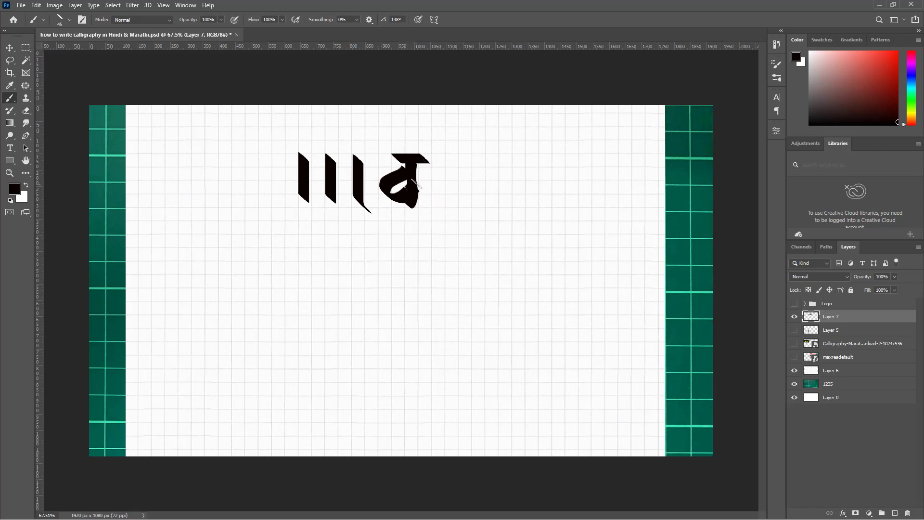
{"action": "mouse_move", "coordinate": [413, 182]}
{"action": "left_mouse_down"}
{"action": "mouse_move", "coordinate": [436, 168]}
{"action": "mouse_move", "coordinate": [438, 198]}
{"action": "mouse_move", "coordinate": [410, 221]}
{"action": "mouse_move", "coordinate": [434, 176]}
{"action": "mouse_move", "coordinate": [444, 195]}
{"action": "mouse_move", "coordinate": [427, 210]}
{"action": "left_mouse_up"}
{"action": "key", "text": "ctrl+z"}
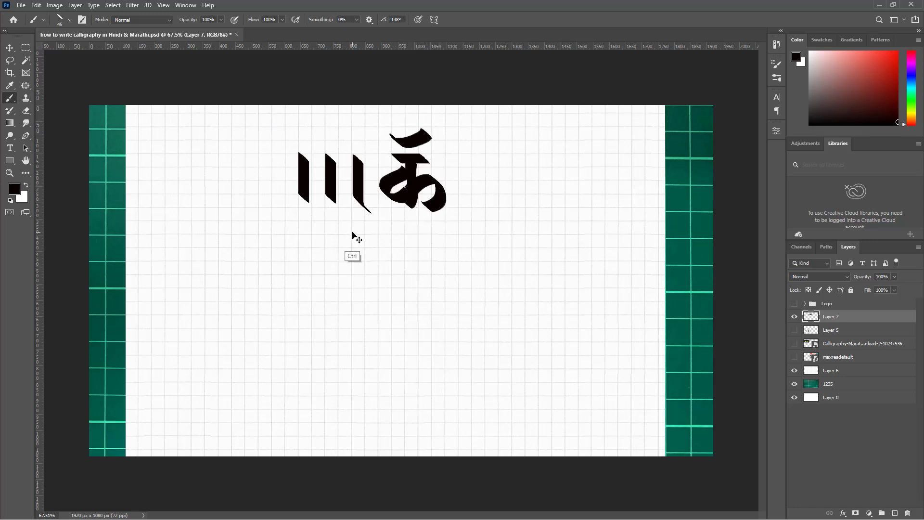
Undo all the practice strokes until the gridded sheet is blank.
{"action": "key", "text": "ctrl+z"}
{"action": "key", "text": "ctrl+z"}
{"action": "key", "text": "ctrl+z"}
{"action": "key", "text": "ctrl+z"}
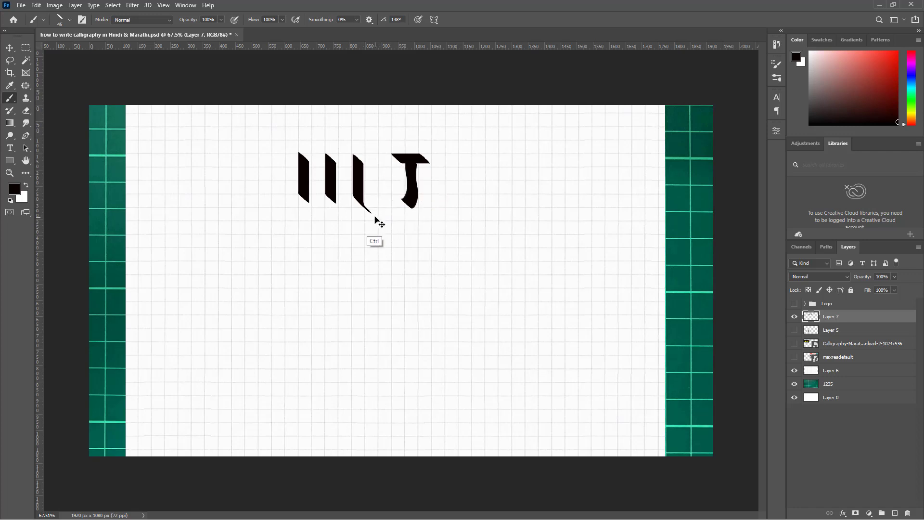
{"action": "key", "text": "ctrl+z"}
{"action": "key", "text": "ctrl+z"}
{"action": "key", "text": "ctrl+z"}
{"action": "key", "text": "ctrl+z"}
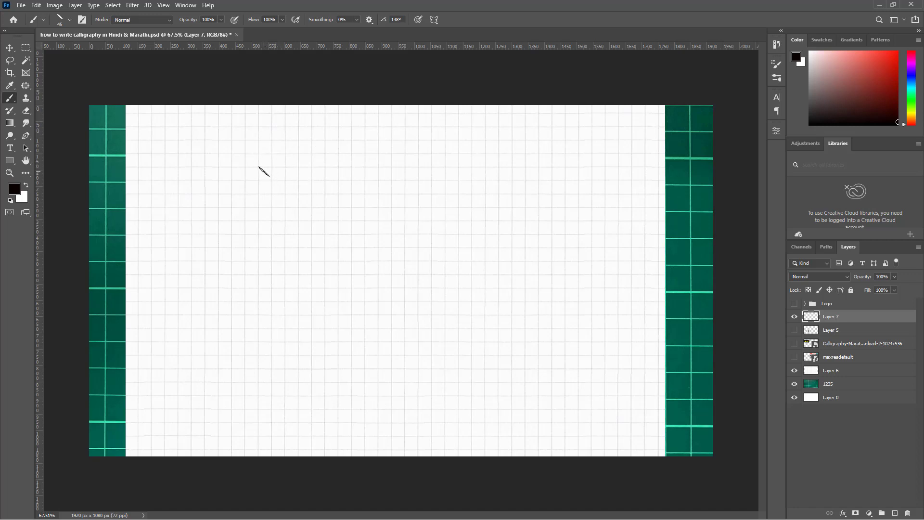
Paint the Devanagari letter कॅ in black beneath a horizontal headline, extending the headline's left end and adding the curved mark above it.
{"action": "left_click_drag", "start_coordinate": [264, 171], "coordinate": [374, 171]}
{"action": "left_click_drag", "start_coordinate": [286, 173], "coordinate": [289, 212]}
{"action": "key", "text": "ctrl+z"}
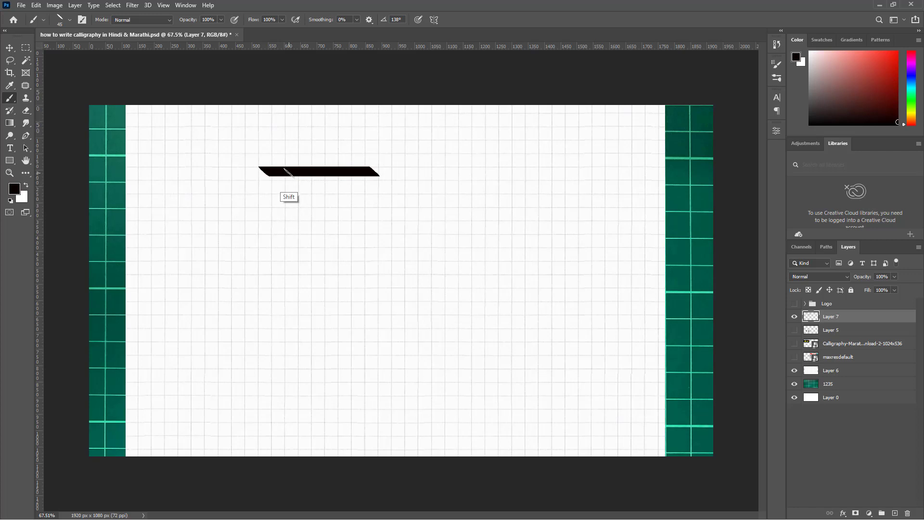
{"action": "left_click_drag", "start_coordinate": [289, 172], "coordinate": [287, 217]}
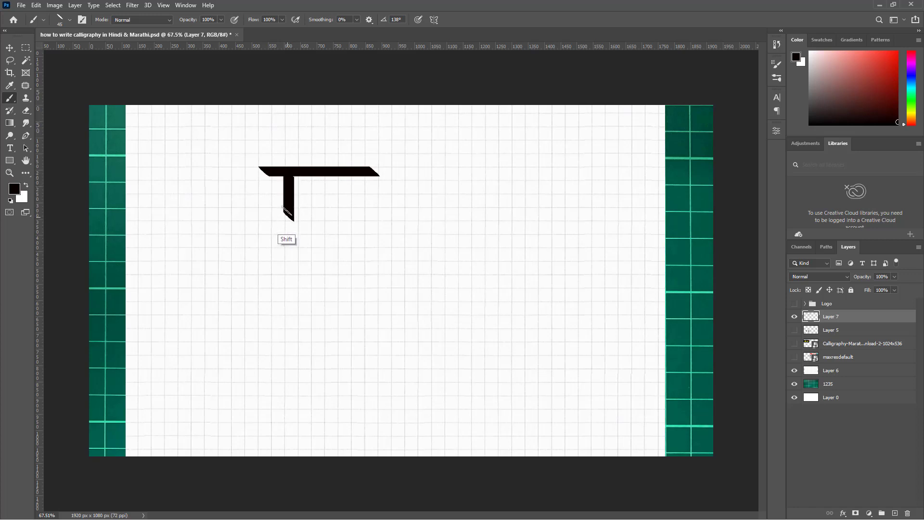
{"action": "key", "text": "ctrl+z"}
{"action": "mouse_move", "coordinate": [291, 174]}
{"action": "left_mouse_down"}
{"action": "mouse_move", "coordinate": [288, 209]}
{"action": "mouse_move", "coordinate": [263, 192]}
{"action": "mouse_move", "coordinate": [277, 211]}
{"action": "mouse_move", "coordinate": [288, 191]}
{"action": "mouse_move", "coordinate": [281, 183]}
{"action": "mouse_move", "coordinate": [259, 216]}
{"action": "mouse_move", "coordinate": [312, 190]}
{"action": "mouse_move", "coordinate": [319, 210]}
{"action": "mouse_move", "coordinate": [296, 223]}
{"action": "left_mouse_up"}
{"action": "key", "text": "ctrl+z"}
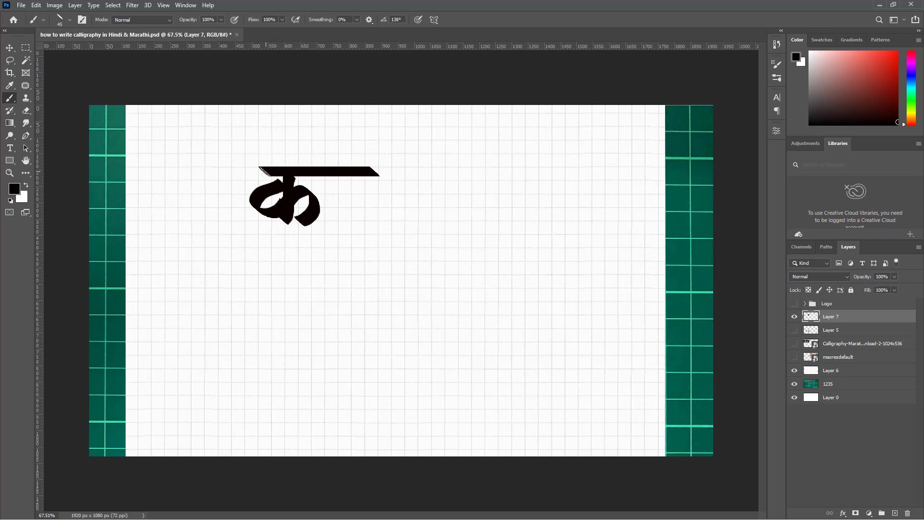
{"action": "left_click_drag", "start_coordinate": [265, 172], "coordinate": [246, 171]}
{"action": "mouse_move", "coordinate": [273, 152]}
{"action": "left_mouse_down"}
{"action": "mouse_move", "coordinate": [291, 157]}
{"action": "mouse_move", "coordinate": [296, 144]}
{"action": "left_mouse_up"}
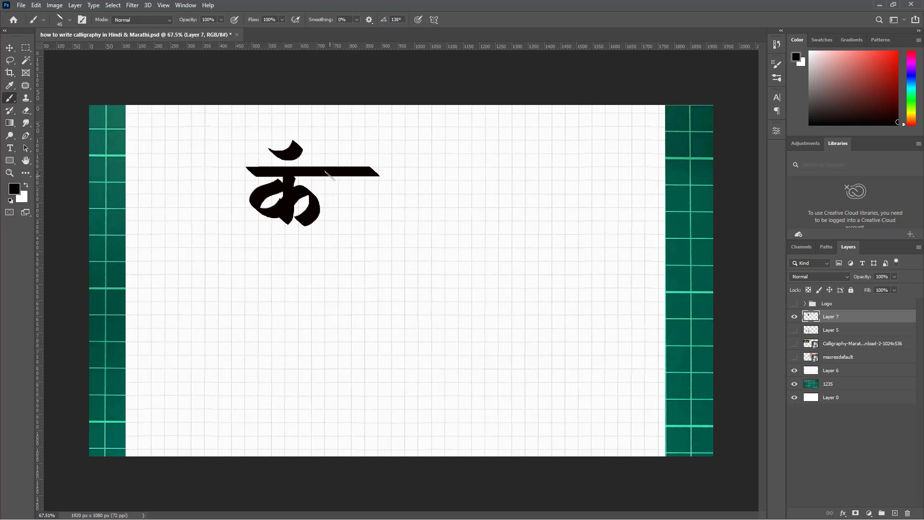
Paint a vertical stem under the headline just right of the क and extend the headline straight to the right.
{"action": "left_click_drag", "start_coordinate": [329, 174], "coordinate": [330, 244]}
{"action": "key", "text": "ctrl+z"}
{"action": "mouse_move", "coordinate": [329, 174]}
{"action": "left_mouse_down"}
{"action": "mouse_move", "coordinate": [336, 214]}
{"action": "mouse_move", "coordinate": [329, 220]}
{"action": "left_mouse_up"}
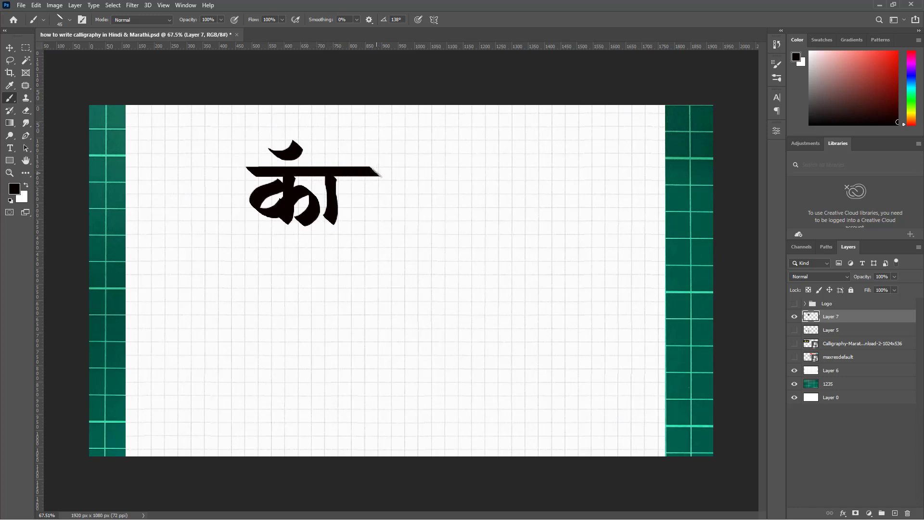
{"action": "mouse_move", "coordinate": [375, 172]}
{"action": "left_mouse_down"}
{"action": "mouse_move", "coordinate": [402, 171]}
{"action": "mouse_move", "coordinate": [373, 172]}
{"action": "mouse_move", "coordinate": [474, 171]}
{"action": "left_mouse_up"}
{"action": "key", "text": "ctrl+z"}
{"action": "key", "text": "ctrl+z"}
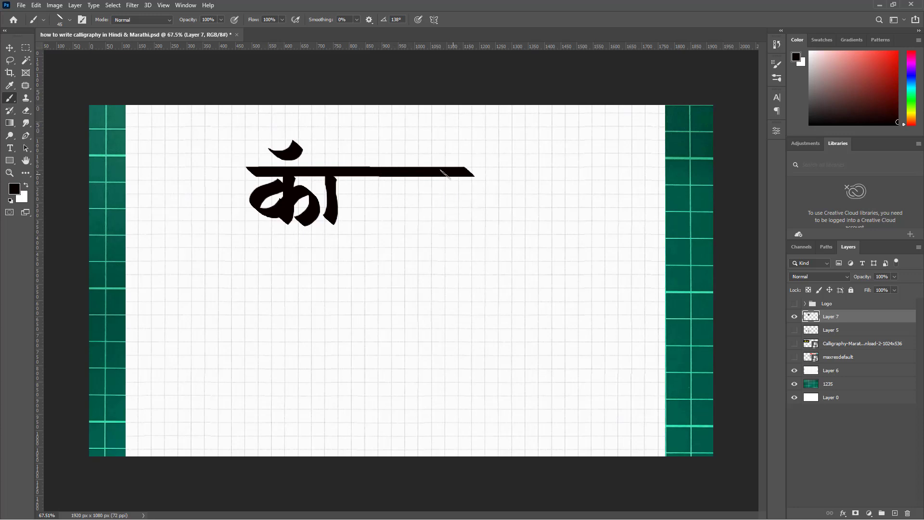
{"action": "key", "text": "ctrl+z"}
{"action": "left_click_drag", "start_coordinate": [375, 172], "coordinate": [489, 172]}
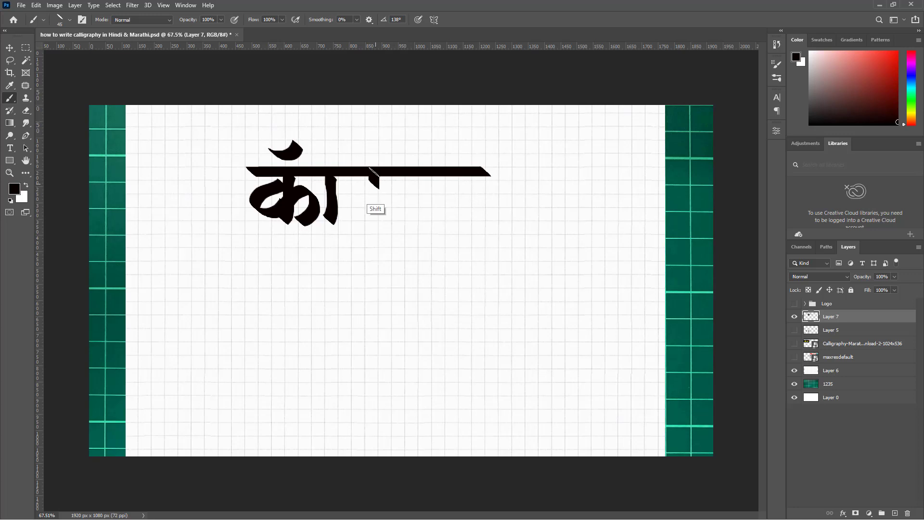
Paint the letter ल right of the vertical stem, with its left arm sweeping down into a large looping tail beneath the word.
{"action": "mouse_move", "coordinate": [378, 172]}
{"action": "left_mouse_down"}
{"action": "mouse_move", "coordinate": [376, 197]}
{"action": "mouse_move", "coordinate": [378, 176]}
{"action": "mouse_move", "coordinate": [372, 197]}
{"action": "mouse_move", "coordinate": [393, 193]}
{"action": "mouse_move", "coordinate": [384, 214]}
{"action": "left_mouse_up"}
{"action": "key", "text": "ctrl+z"}
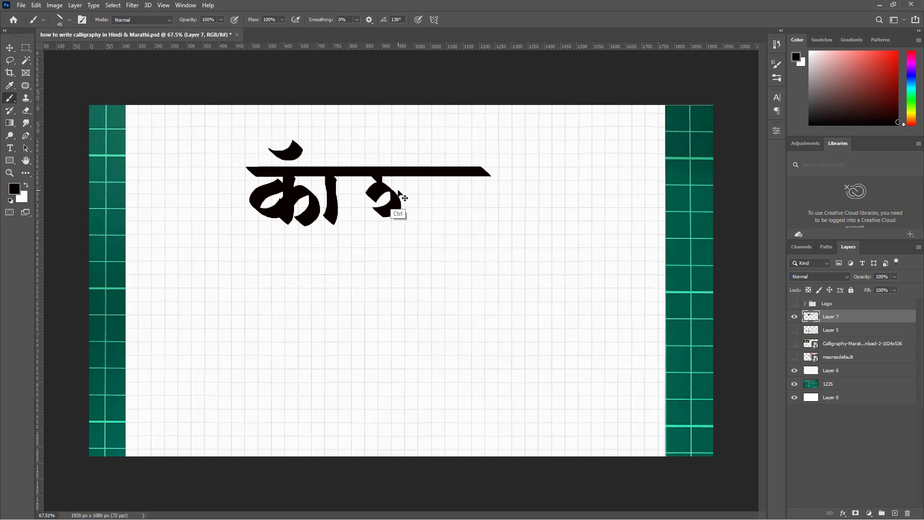
{"action": "mouse_move", "coordinate": [371, 195]}
{"action": "left_mouse_down"}
{"action": "mouse_move", "coordinate": [345, 185]}
{"action": "mouse_move", "coordinate": [380, 363]}
{"action": "mouse_move", "coordinate": [319, 260]}
{"action": "left_mouse_up"}
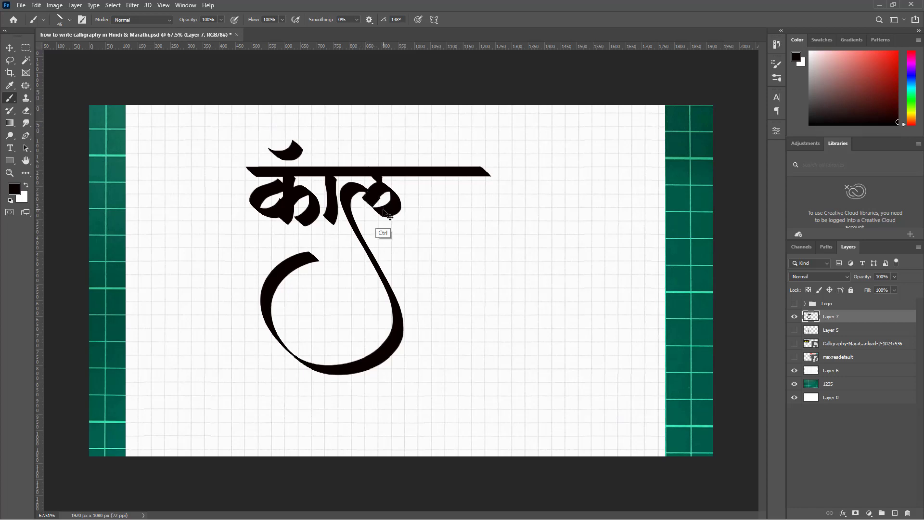
Erase the right-hand curve of the ल with the Eraser enlarged to 35 px.
{"action": "key", "text": "e"}
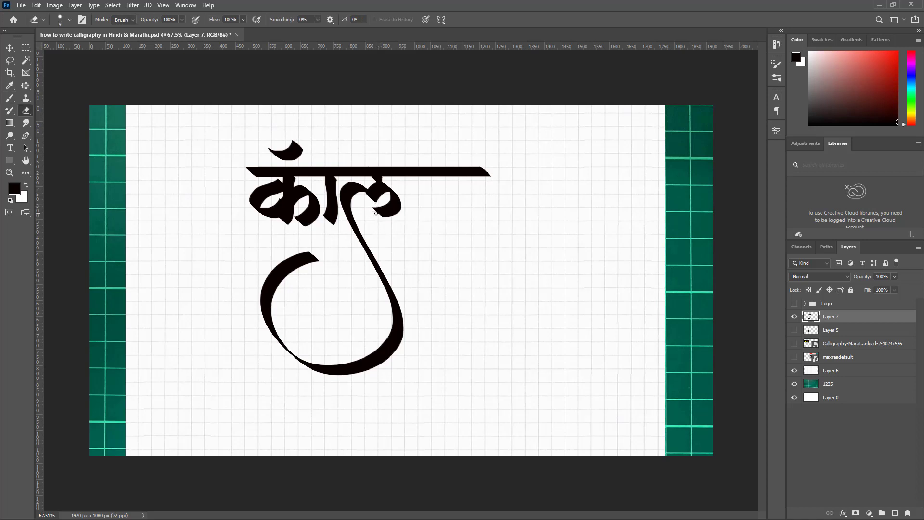
{"action": "key", "text": "bracketright"}
{"action": "key", "text": "bracketright"}
{"action": "key", "text": "bracketright"}
{"action": "key", "text": "bracketright"}
{"action": "mouse_move", "coordinate": [381, 223]}
{"action": "left_mouse_down"}
{"action": "mouse_move", "coordinate": [388, 207]}
{"action": "mouse_move", "coordinate": [377, 210]}
{"action": "left_mouse_up"}
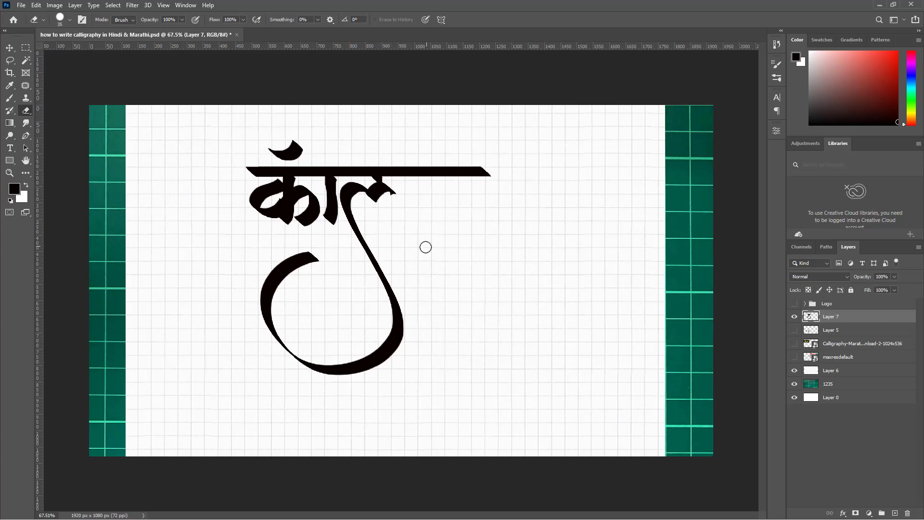
Repaint the right-hand curve of the ल with the angled calligraphy brush.
{"action": "key", "text": "b"}
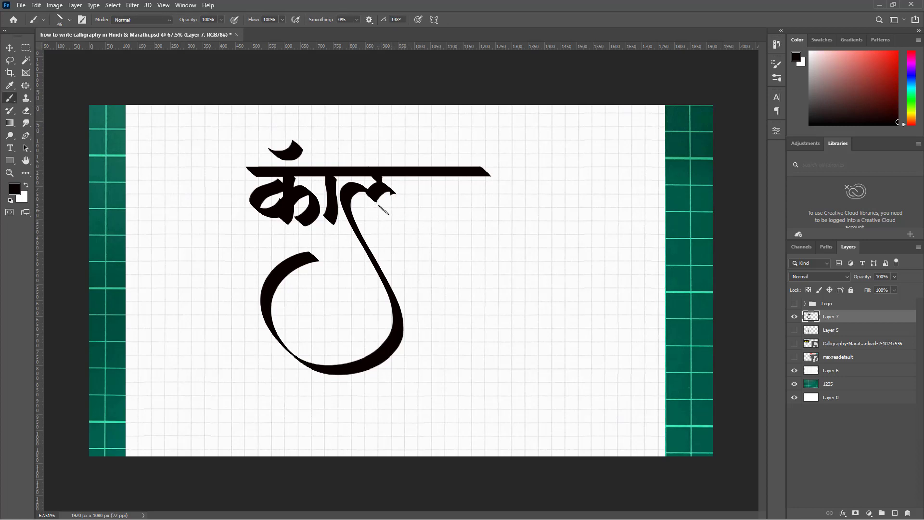
{"action": "left_click_drag", "start_coordinate": [369, 202], "coordinate": [374, 199]}
{"action": "key", "text": "ctrl+z"}
{"action": "left_click_drag", "start_coordinate": [399, 197], "coordinate": [380, 219]}
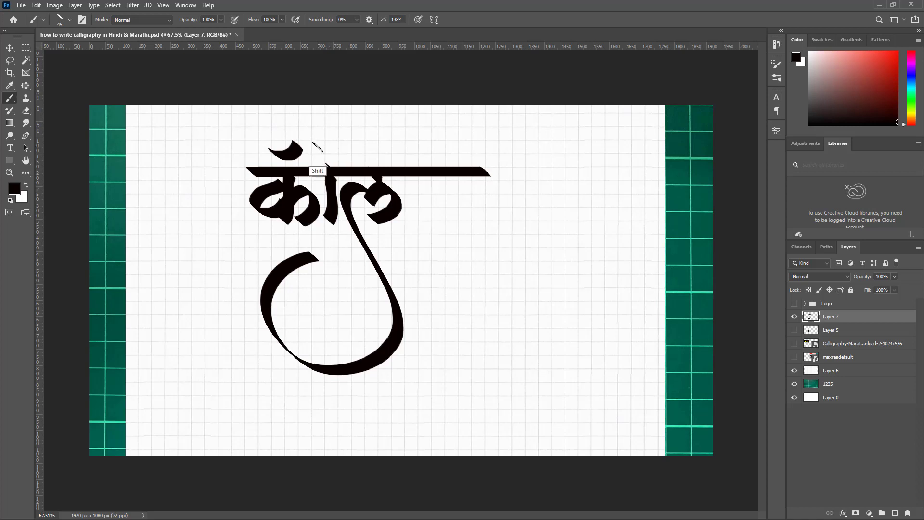
{"action": "mouse_move", "coordinate": [313, 146]}
{"action": "left_mouse_down"}
{"action": "mouse_move", "coordinate": [358, 140]}
{"action": "mouse_move", "coordinate": [377, 149]}
{"action": "mouse_move", "coordinate": [374, 162]}
{"action": "mouse_move", "coordinate": [317, 149]}
{"action": "mouse_move", "coordinate": [356, 163]}
{"action": "left_mouse_up"}
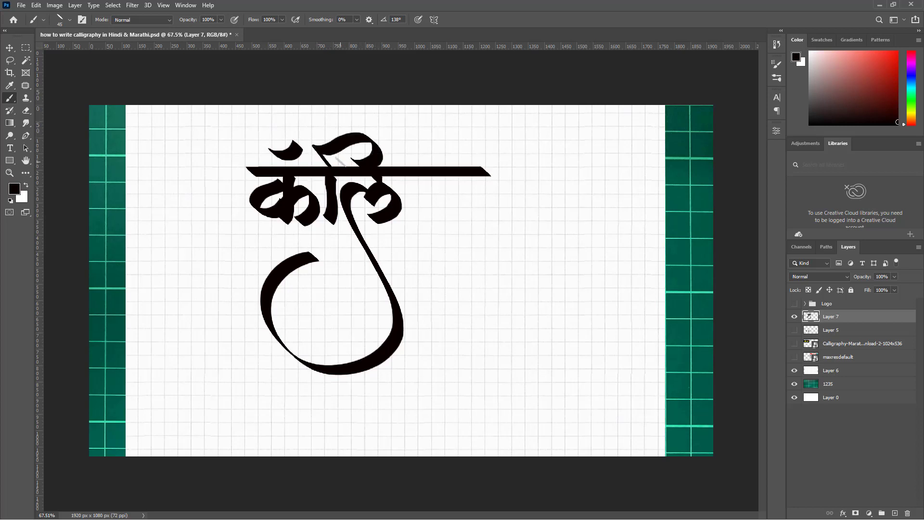
{"action": "key", "text": "ctrl+z"}
{"action": "key", "text": "ctrl+z"}
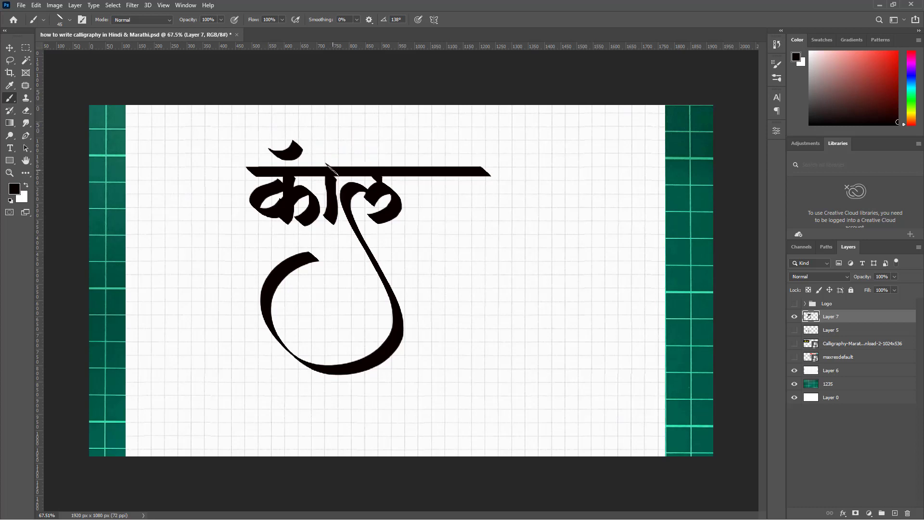
{"action": "mouse_move", "coordinate": [328, 168]}
{"action": "left_mouse_down"}
{"action": "mouse_move", "coordinate": [321, 146]}
{"action": "mouse_move", "coordinate": [367, 149]}
{"action": "left_mouse_up"}
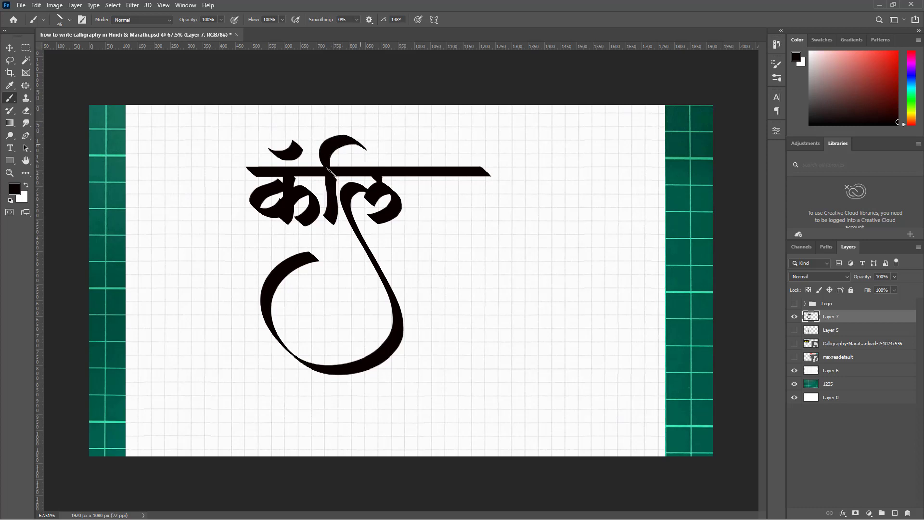
{"action": "key", "text": "ctrl+z"}
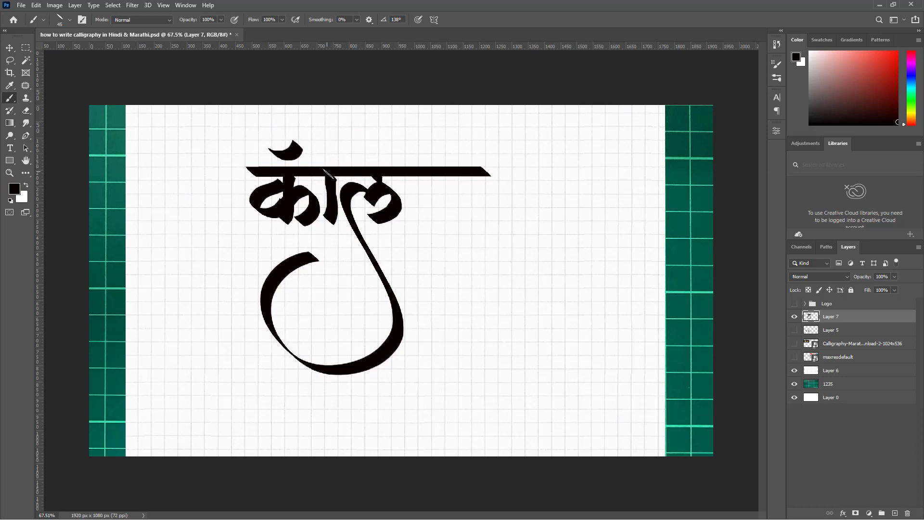
{"action": "mouse_move", "coordinate": [328, 174]}
{"action": "left_mouse_down"}
{"action": "mouse_move", "coordinate": [384, 160]}
{"action": "mouse_move", "coordinate": [366, 167]}
{"action": "mouse_move", "coordinate": [387, 148]}
{"action": "mouse_move", "coordinate": [366, 168]}
{"action": "left_mouse_up"}
{"action": "key", "text": "ctrl+z"}
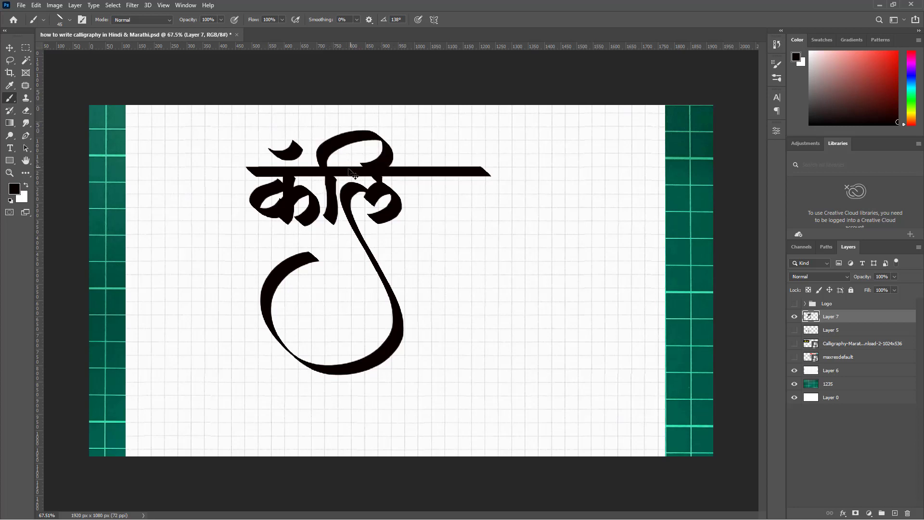
{"action": "key", "text": "ctrl+z"}
{"action": "left_click_drag", "start_coordinate": [324, 146], "coordinate": [339, 168]}
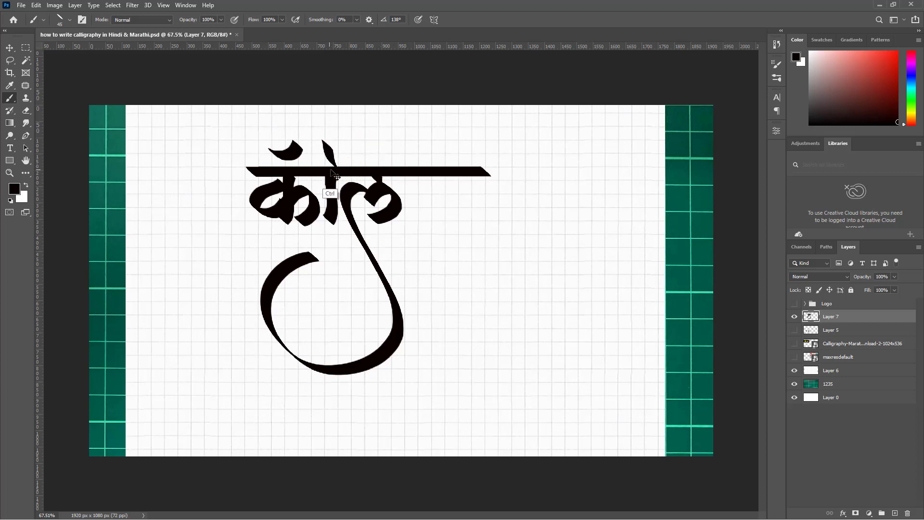
{"action": "key", "text": "ctrl+z"}
{"action": "mouse_move", "coordinate": [324, 135]}
{"action": "left_mouse_down"}
{"action": "mouse_move", "coordinate": [335, 151]}
{"action": "mouse_move", "coordinate": [332, 185]}
{"action": "mouse_move", "coordinate": [323, 127]}
{"action": "left_mouse_up"}
{"action": "key", "text": "ctrl+z"}
{"action": "key", "text": "ctrl+z"}
{"action": "mouse_move", "coordinate": [331, 169]}
{"action": "left_mouse_down"}
{"action": "mouse_move", "coordinate": [348, 117]}
{"action": "mouse_move", "coordinate": [376, 129]}
{"action": "mouse_move", "coordinate": [385, 154]}
{"action": "left_mouse_up"}
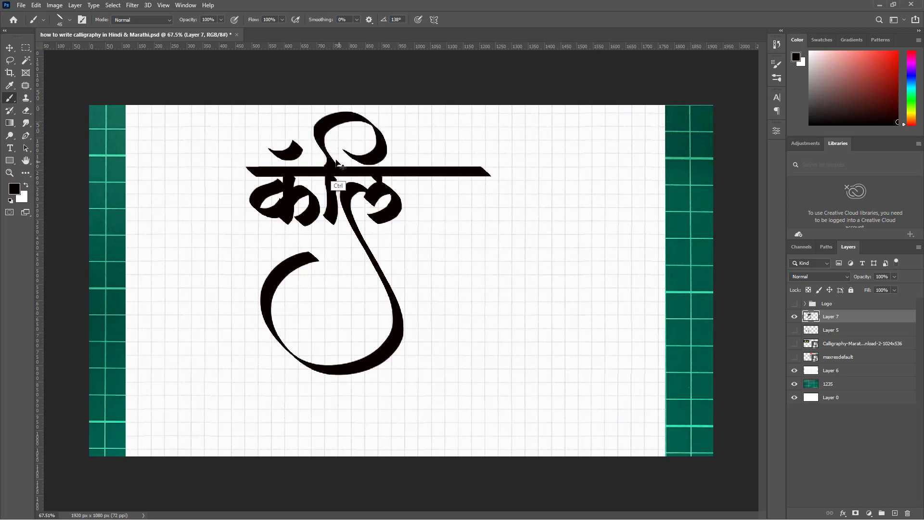
{"action": "key", "text": "ctrl+z"}
Paint a large round arch above the headline, rising from the vertical stem and curling back inward over the ल.
{"action": "mouse_move", "coordinate": [330, 168]}
{"action": "left_mouse_down"}
{"action": "mouse_move", "coordinate": [391, 136]}
{"action": "mouse_move", "coordinate": [357, 153]}
{"action": "left_mouse_up"}
{"action": "key", "text": "ctrl+z"}
{"action": "key", "text": "ctrl+shift+z"}
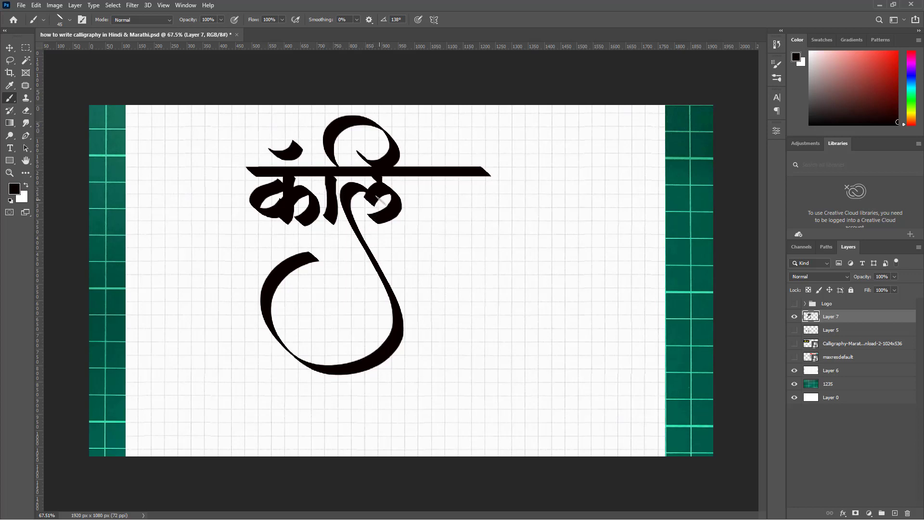
Cut narrow slanted gaps in the headline after the क and after the ल by erasing and repainting the stroke ends.
{"action": "key", "text": "e"}
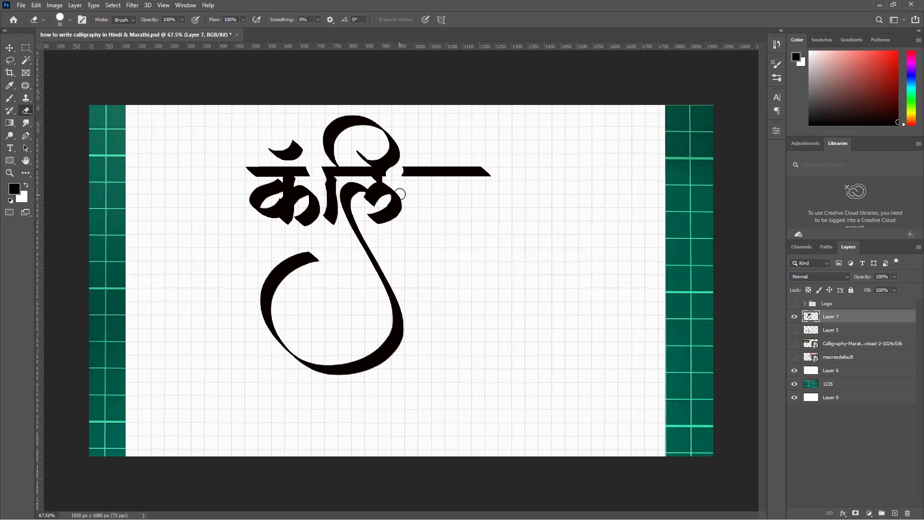
{"action": "key", "text": "b"}
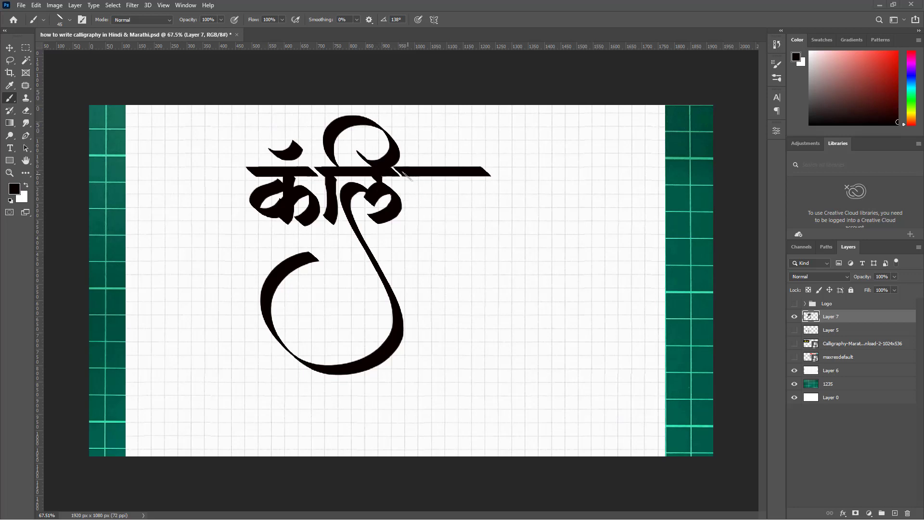
{"action": "key", "text": "shift"}
{"action": "key", "text": "shift"}
{"action": "key", "text": "shift"}
{"action": "key", "text": "shift"}
{"action": "key", "text": "shift"}
{"action": "left_click", "coordinate": [256, 132]}
Paint a short stem with a hook at its lower left under the headline, right of the ल.
{"action": "mouse_move", "coordinate": [421, 173]}
{"action": "left_mouse_down"}
{"action": "mouse_move", "coordinate": [430, 181]}
{"action": "mouse_move", "coordinate": [419, 210]}
{"action": "mouse_move", "coordinate": [408, 190]}
{"action": "left_mouse_up"}
{"action": "key", "text": "ctrl+z"}
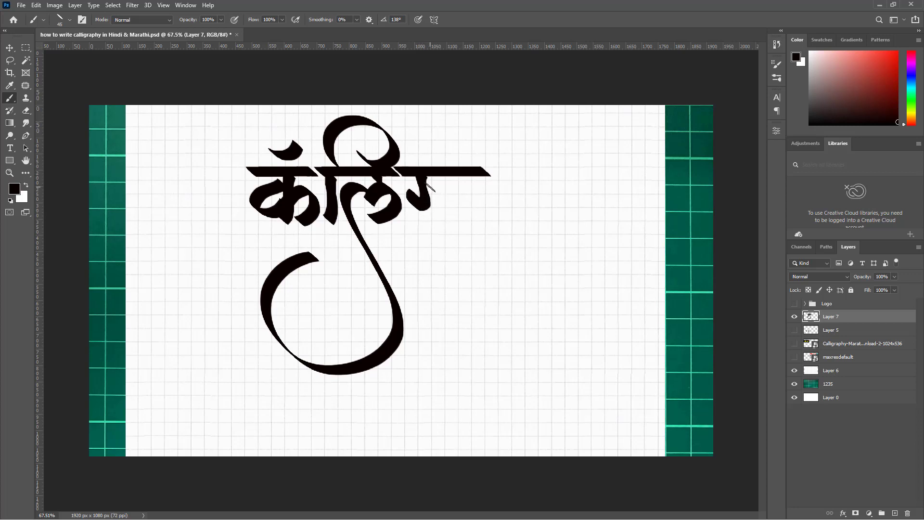
{"action": "key", "text": "ctrl+z"}
{"action": "key", "text": "ctrl+z"}
{"action": "mouse_move", "coordinate": [420, 173]}
{"action": "left_mouse_down"}
{"action": "mouse_move", "coordinate": [436, 173]}
{"action": "mouse_move", "coordinate": [419, 179]}
{"action": "mouse_move", "coordinate": [427, 174]}
{"action": "mouse_move", "coordinate": [424, 206]}
{"action": "left_mouse_up"}
{"action": "key", "text": "ctrl+z"}
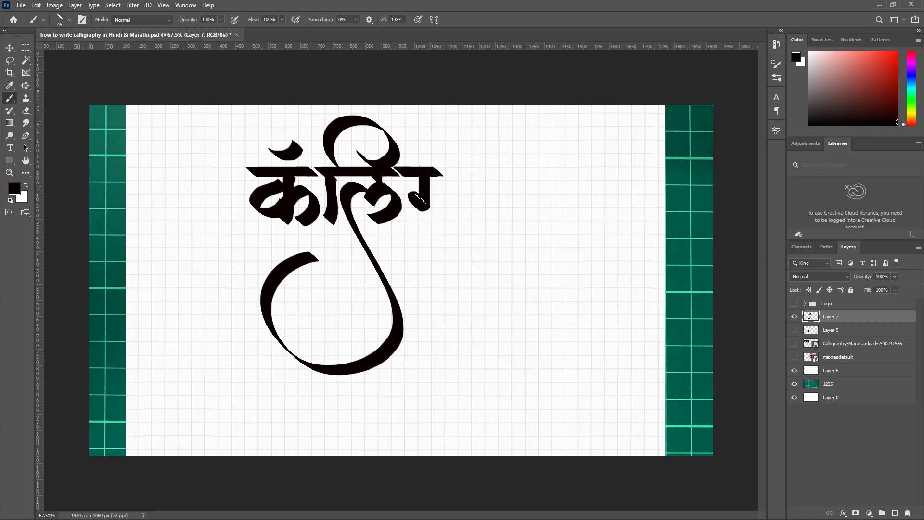
{"action": "key", "text": "ctrl+z"}
Cut a slanted gap in the headline beyond the ग hook's short stem and paint a new headline segment to its right.
{"action": "key", "text": "e"}
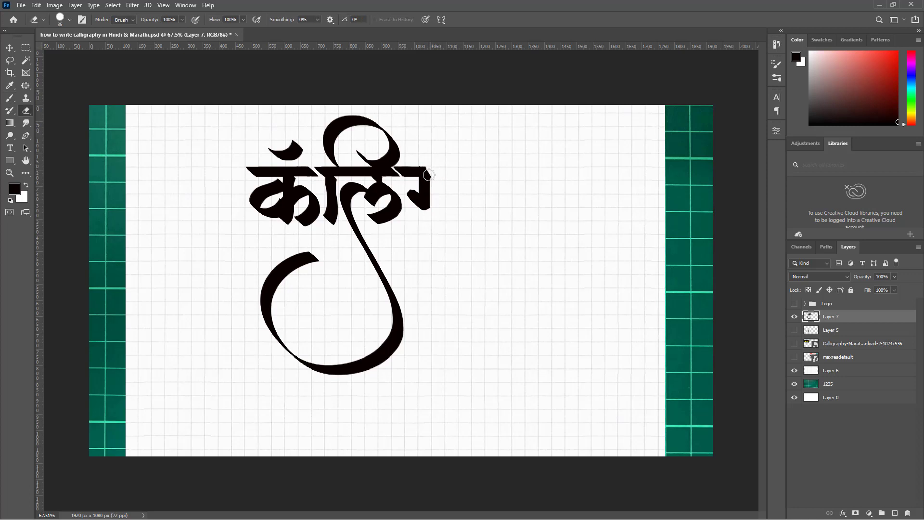
{"action": "key", "text": "b"}
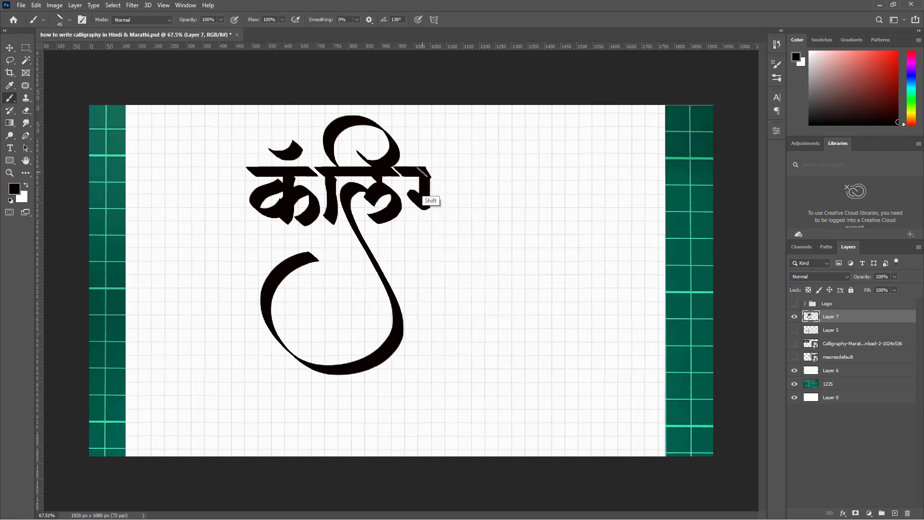
{"action": "mouse_move", "coordinate": [435, 175]}
{"action": "left_mouse_down"}
{"action": "mouse_move", "coordinate": [414, 173]}
{"action": "mouse_move", "coordinate": [479, 173]}
{"action": "left_mouse_up"}
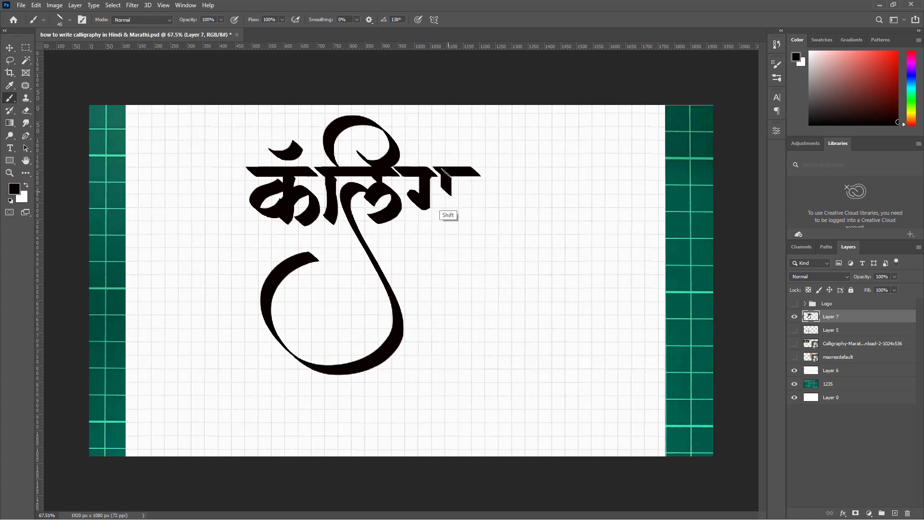
Paint two vertical stems under the new headline segment, one completing the ग and one forming the ा.
{"action": "left_click_drag", "start_coordinate": [444, 171], "coordinate": [440, 216]}
{"action": "key", "text": "ctrl+z"}
{"action": "left_click_drag", "start_coordinate": [450, 172], "coordinate": [445, 214]}
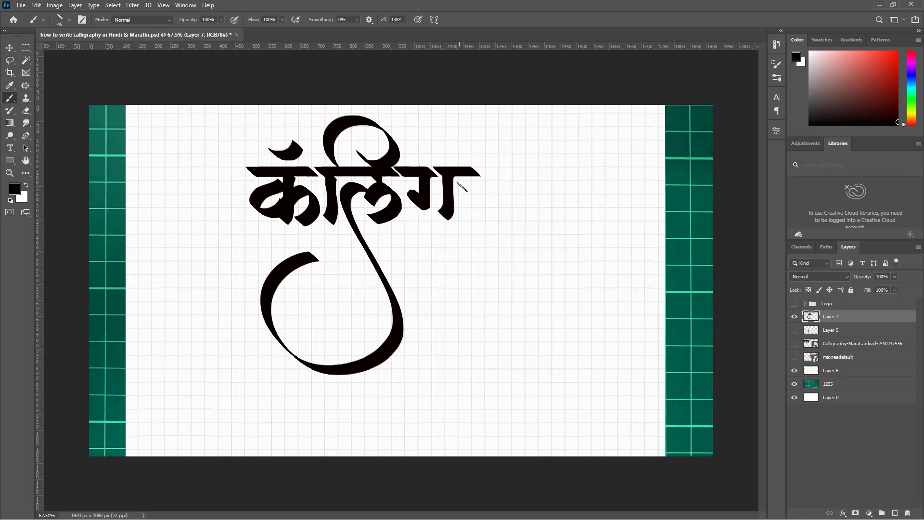
{"action": "left_click_drag", "start_coordinate": [467, 172], "coordinate": [461, 218]}
{"action": "key", "text": "ctrl+z"}
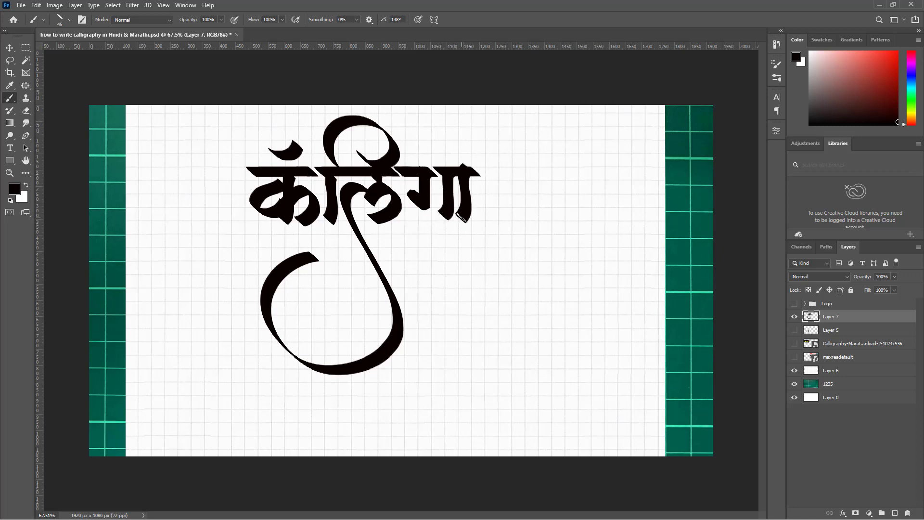
{"action": "key", "text": "ctrl+z"}
{"action": "mouse_move", "coordinate": [469, 170]}
{"action": "left_mouse_down"}
{"action": "mouse_move", "coordinate": [457, 217]}
{"action": "mouse_move", "coordinate": [441, 226]}
{"action": "mouse_move", "coordinate": [447, 202]}
{"action": "mouse_move", "coordinate": [439, 218]}
{"action": "mouse_move", "coordinate": [425, 211]}
{"action": "mouse_move", "coordinate": [444, 199]}
{"action": "mouse_move", "coordinate": [489, 302]}
{"action": "left_mouse_up"}
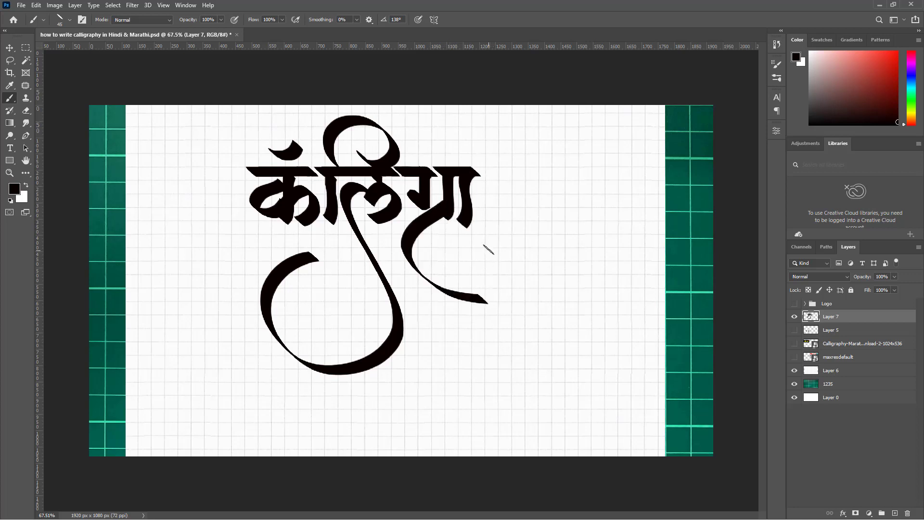
Try to paint a curling tail down from the ग stem, and briefly toggle the Calligraphy reference layer's visibility.
{"action": "key", "text": "ctrl+z"}
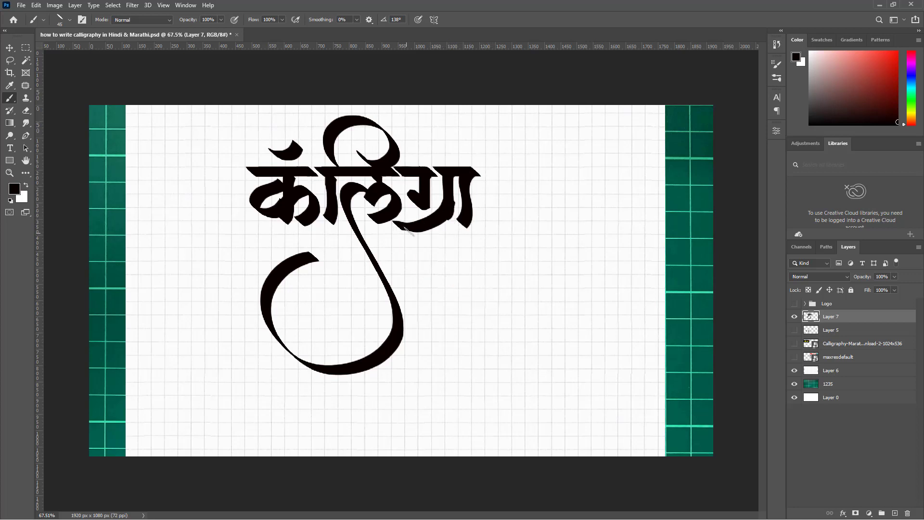
{"action": "mouse_move", "coordinate": [442, 202]}
{"action": "left_mouse_down"}
{"action": "mouse_move", "coordinate": [422, 226]}
{"action": "mouse_move", "coordinate": [418, 266]}
{"action": "mouse_move", "coordinate": [455, 289]}
{"action": "left_mouse_up"}
{"action": "key", "text": "ctrl+z"}
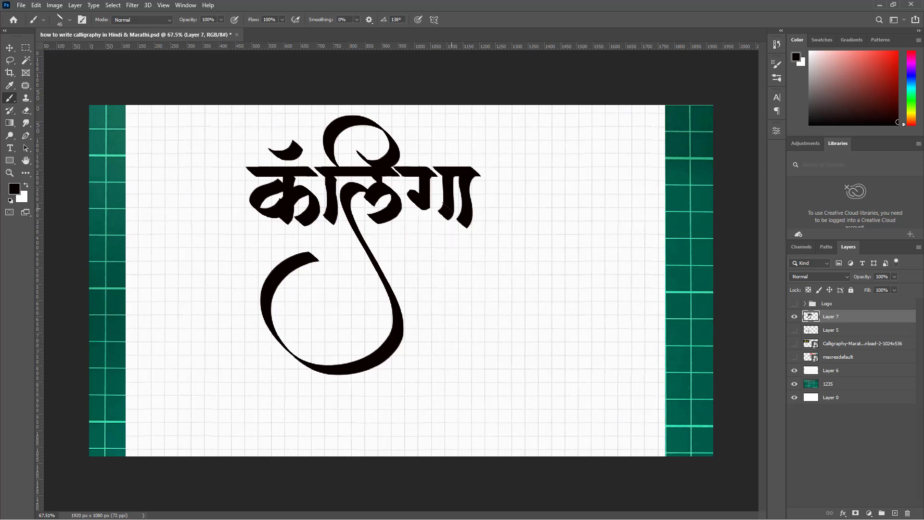
{"action": "mouse_move", "coordinate": [446, 199]}
{"action": "left_mouse_down"}
{"action": "mouse_move", "coordinate": [405, 256]}
{"action": "mouse_move", "coordinate": [426, 280]}
{"action": "left_mouse_up"}
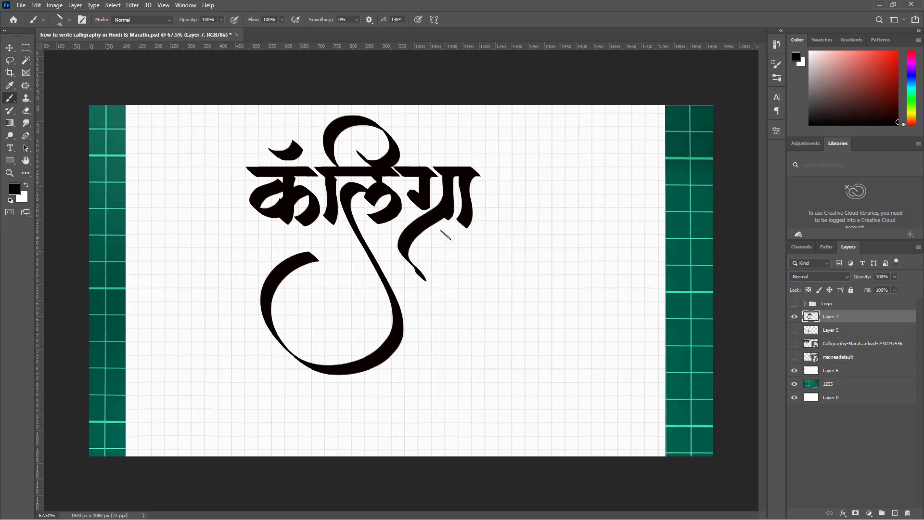
{"action": "key", "text": "ctrl+z"}
{"action": "left_click_drag", "start_coordinate": [450, 212], "coordinate": [423, 275]}
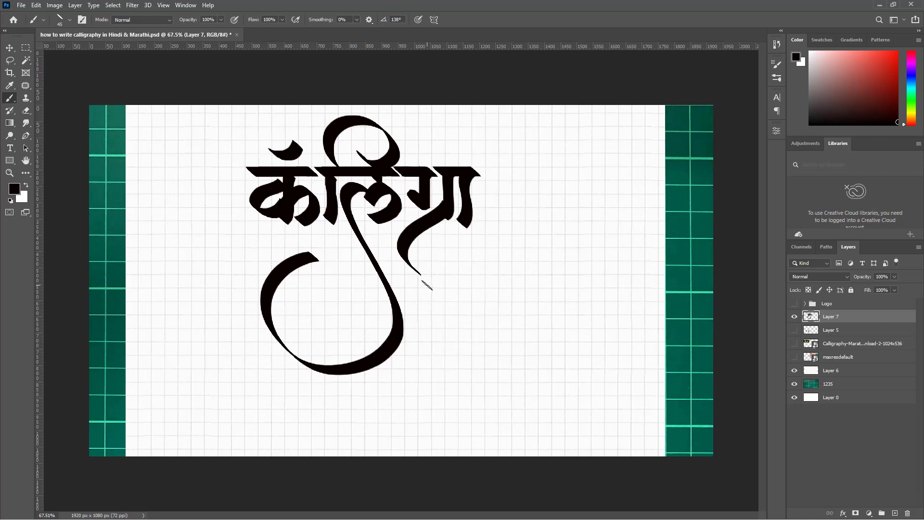
{"action": "key", "text": "ctrl+z"}
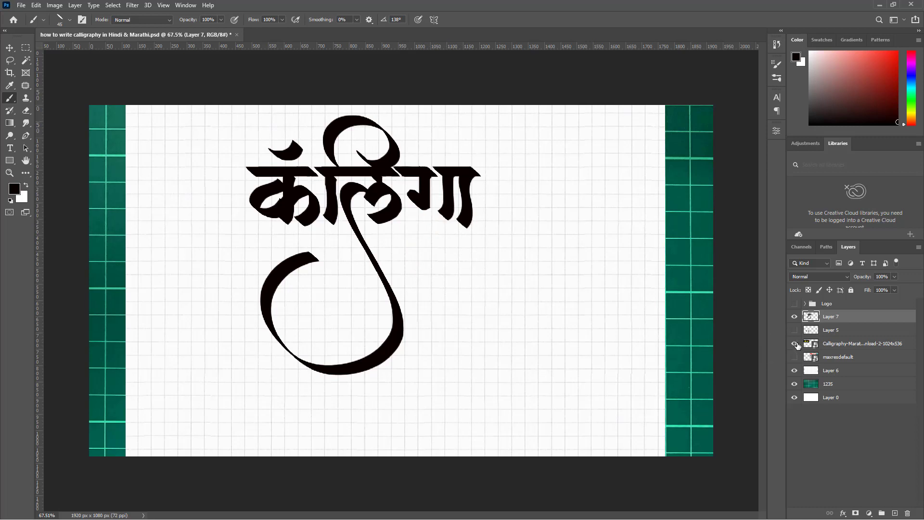
{"action": "left_click", "coordinate": [795, 343]}
{"action": "left_click", "coordinate": [795, 344]}
Outline the lower end of the ग stem with the Pen tool, convert it to a selection, and move it slightly down to lengthen the stem.
{"action": "key", "text": "p"}
{"action": "left_click", "coordinate": [456, 195]}
{"action": "left_click", "coordinate": [439, 195]}
{"action": "left_click", "coordinate": [432, 204]}
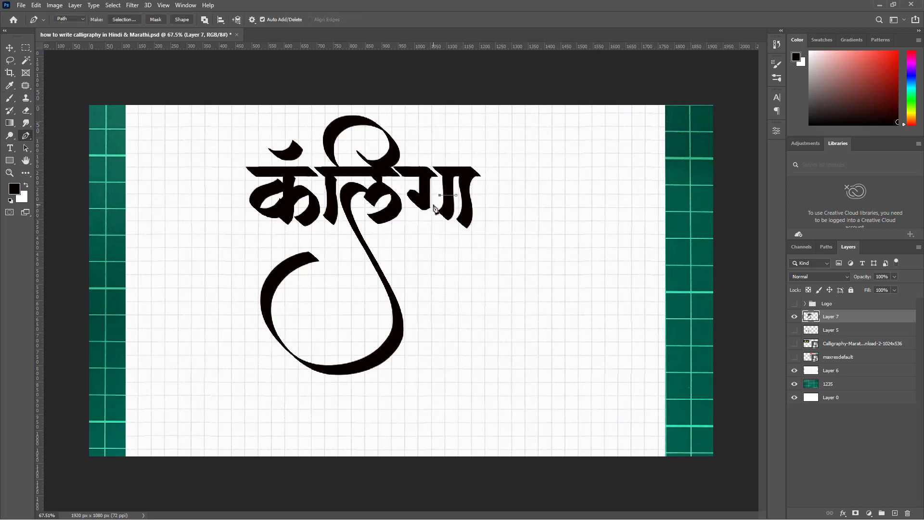
{"action": "left_click", "coordinate": [432, 215]}
{"action": "left_click", "coordinate": [441, 225]}
{"action": "left_click", "coordinate": [447, 226]}
{"action": "key", "text": "ctrl+Return"}
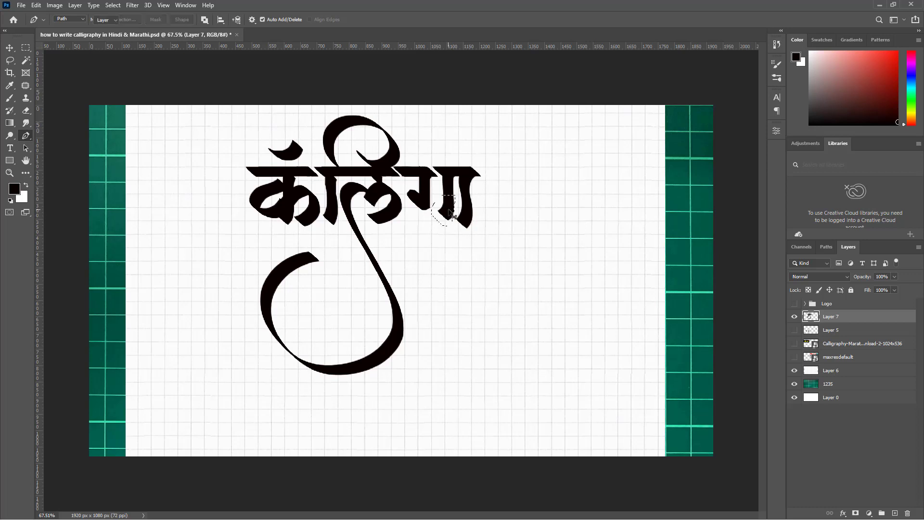
{"action": "key", "text": "v"}
{"action": "left_click_drag", "start_coordinate": [449, 214], "coordinate": [448, 221]}
{"action": "key", "text": "ctrl+d"}
{"action": "key", "text": "b"}
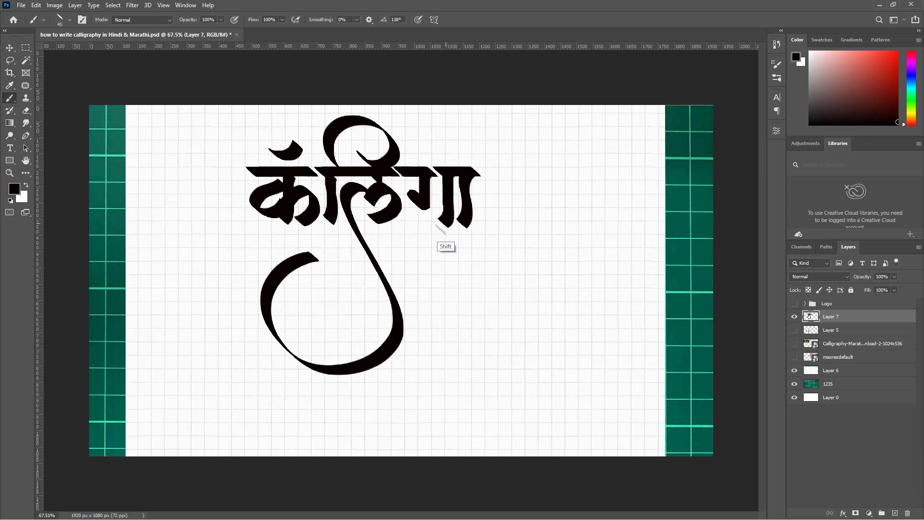
Try to paint a curved tail sweeping down and to the left from the lengthened ग stem.
{"action": "left_click_drag", "start_coordinate": [444, 210], "coordinate": [399, 255]}
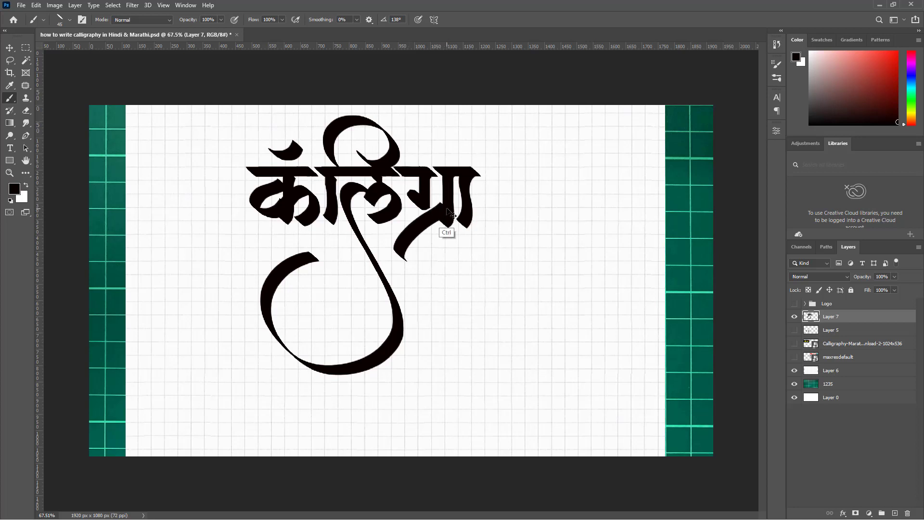
{"action": "key", "text": "ctrl+z"}
{"action": "left_click_drag", "start_coordinate": [446, 211], "coordinate": [440, 281]}
{"action": "key", "text": "ctrl+z"}
{"action": "left_click_drag", "start_coordinate": [443, 210], "coordinate": [440, 280]}
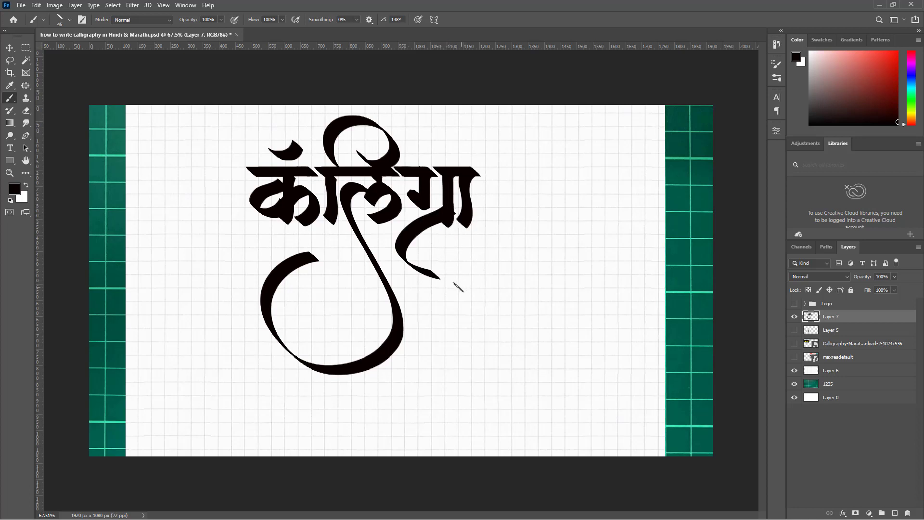
{"action": "key", "text": "ctrl+z"}
{"action": "left_click_drag", "start_coordinate": [442, 210], "coordinate": [443, 301]}
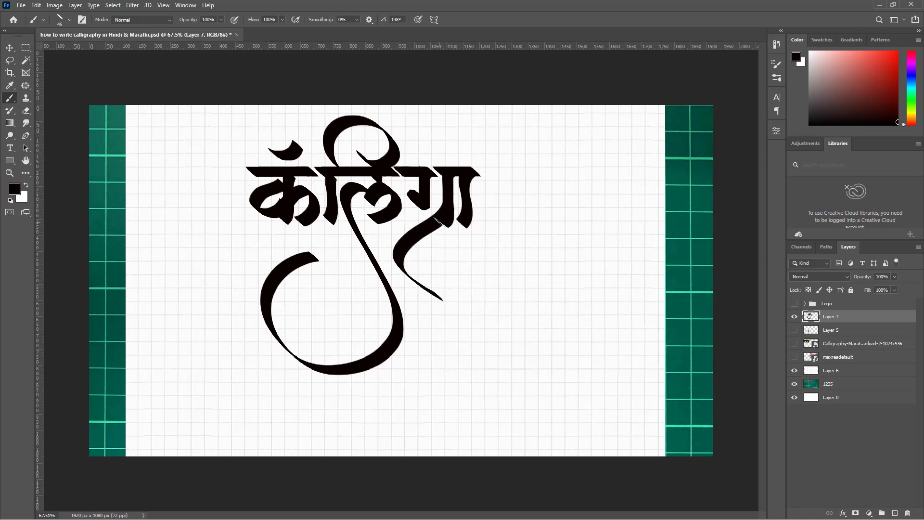
{"action": "key", "text": "ctrl+z"}
{"action": "left_click_drag", "start_coordinate": [442, 212], "coordinate": [397, 271]}
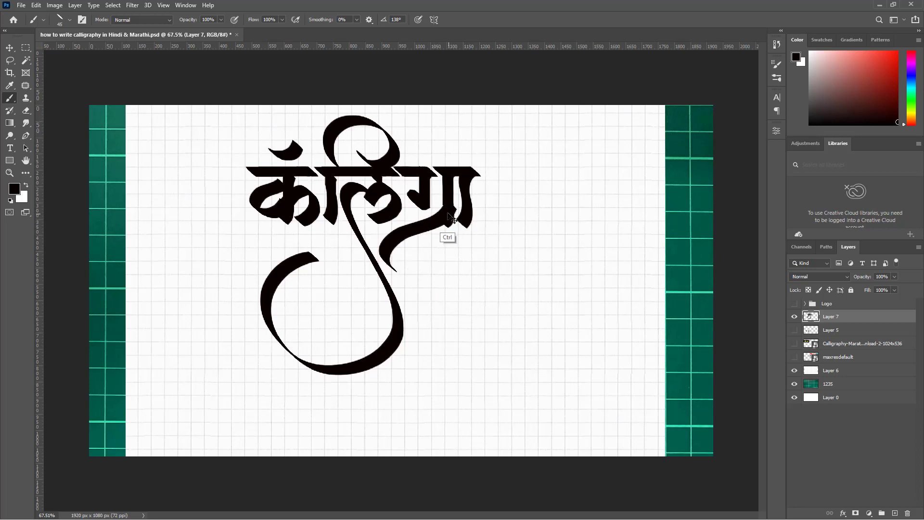
{"action": "key", "text": "ctrl+z"}
{"action": "mouse_move", "coordinate": [441, 212]}
{"action": "left_mouse_down"}
{"action": "mouse_move", "coordinate": [404, 260]}
{"action": "mouse_move", "coordinate": [435, 265]}
{"action": "left_mouse_up"}
{"action": "key", "text": "ctrl+z"}
{"action": "left_click_drag", "start_coordinate": [439, 211], "coordinate": [432, 264]}
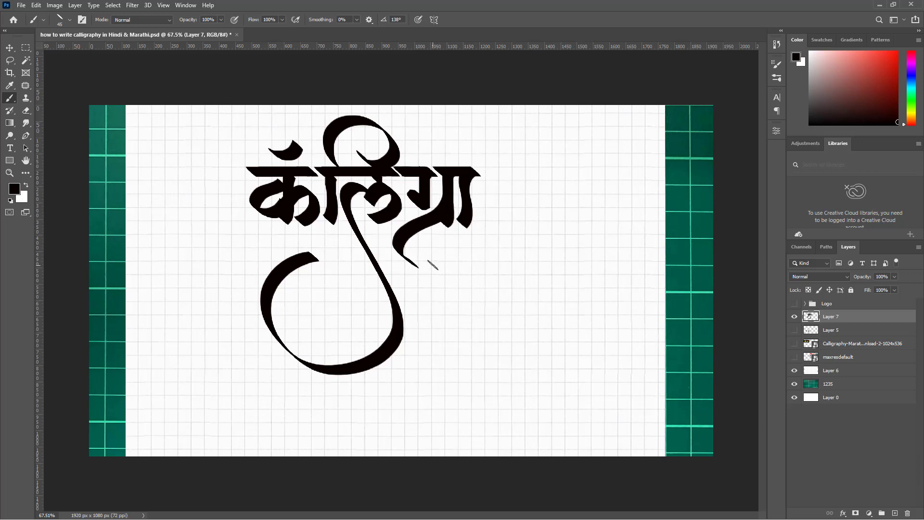
{"action": "key", "text": "ctrl+z"}
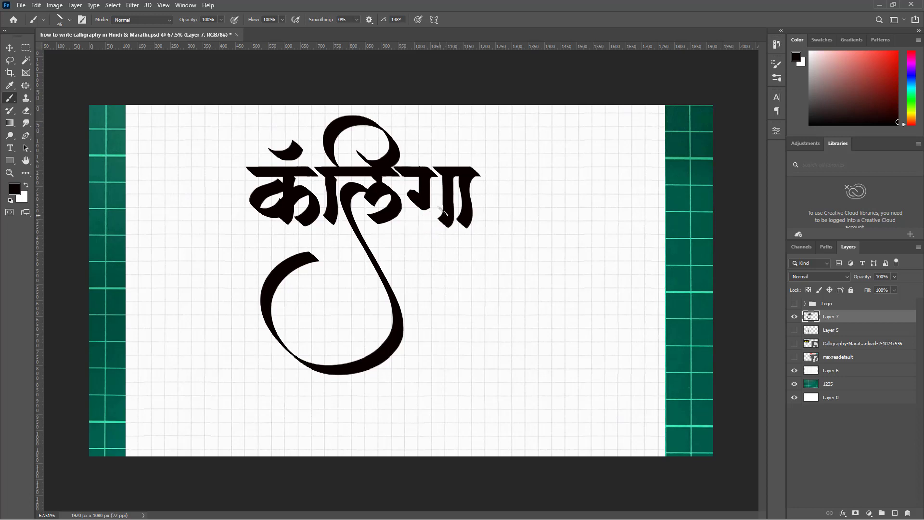
{"action": "left_click_drag", "start_coordinate": [439, 206], "coordinate": [397, 255]}
{"action": "key", "text": "ctrl+z"}
{"action": "left_click_drag", "start_coordinate": [441, 204], "coordinate": [398, 253]}
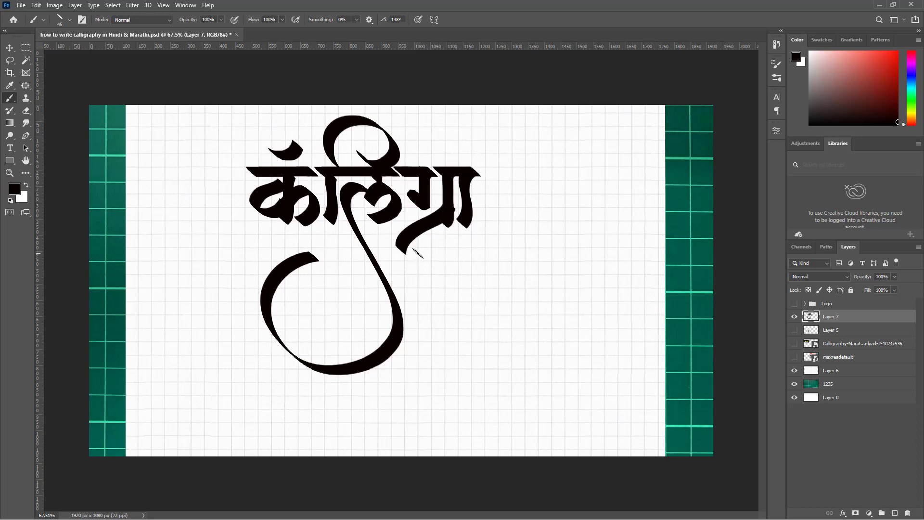
{"action": "key", "text": "ctrl+z"}
Paint a straight diagonal bar from the lower ग stem down to the left, forming the conjunct ग्र.
{"action": "left_click_drag", "start_coordinate": [450, 202], "coordinate": [399, 254]}
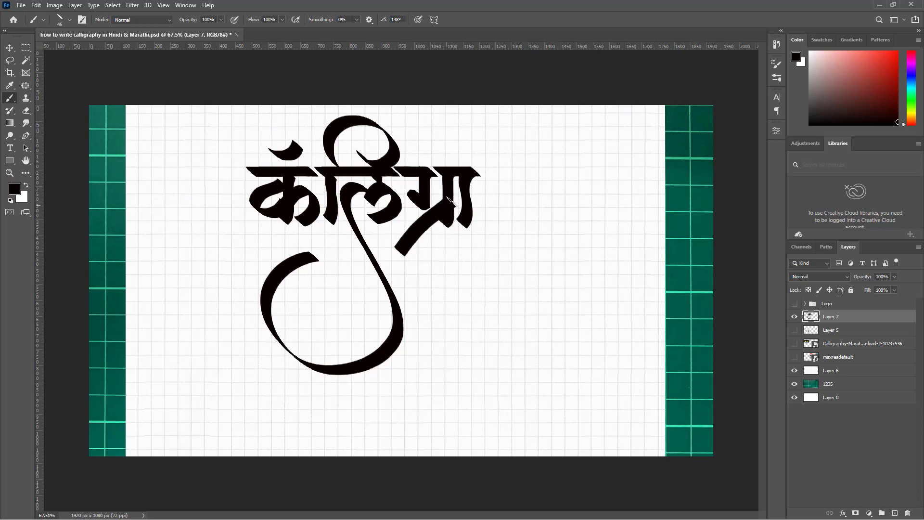
{"action": "key", "text": "ctrl+z"}
{"action": "left_click_drag", "start_coordinate": [447, 204], "coordinate": [383, 250]}
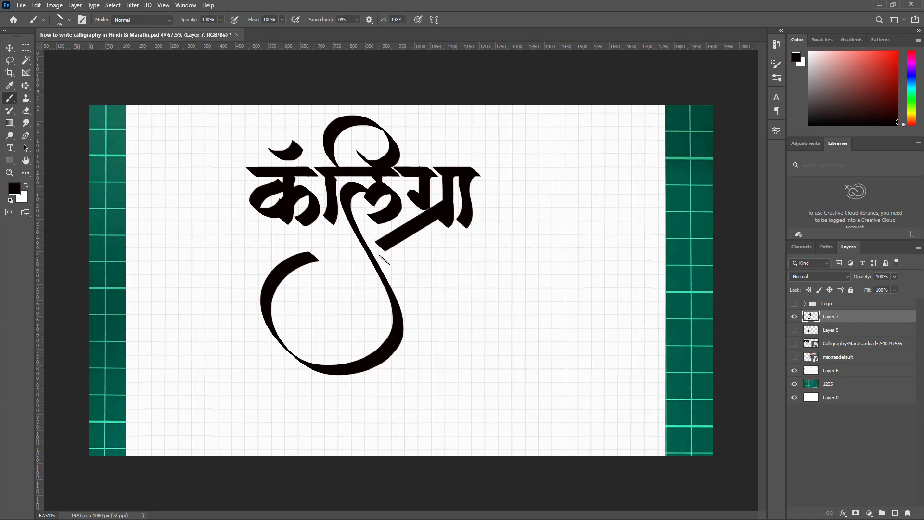
{"action": "key", "text": "ctrl+z"}
{"action": "left_click", "coordinate": [445, 204]}
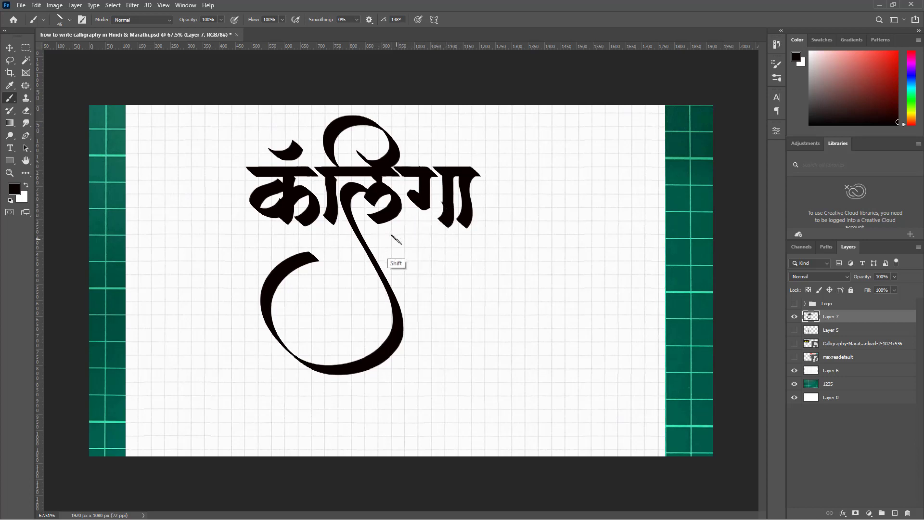
{"action": "left_click", "coordinate": [391, 247], "text": "shift"}
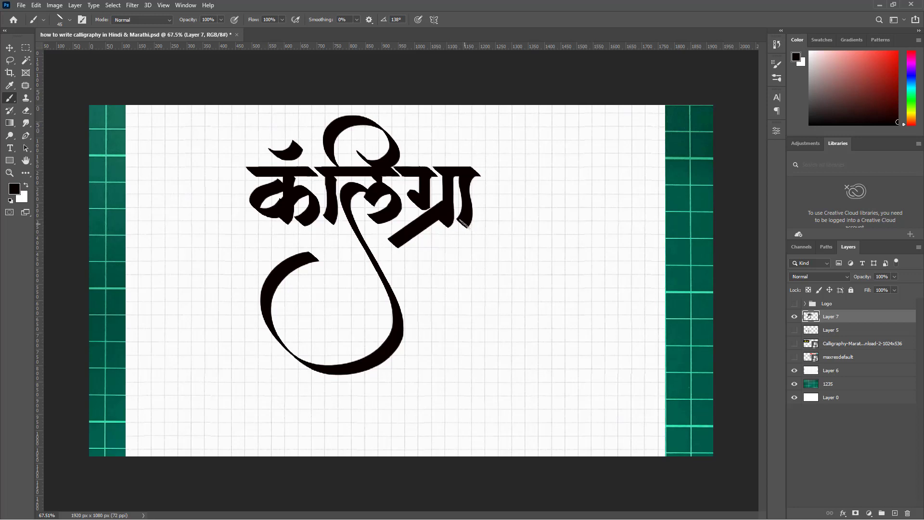
Erase the lower end of the ा stem and repaint the stem with the angled calligraphy brush.
{"action": "key", "text": "e"}
{"action": "left_click_drag", "start_coordinate": [462, 212], "coordinate": [468, 217]}
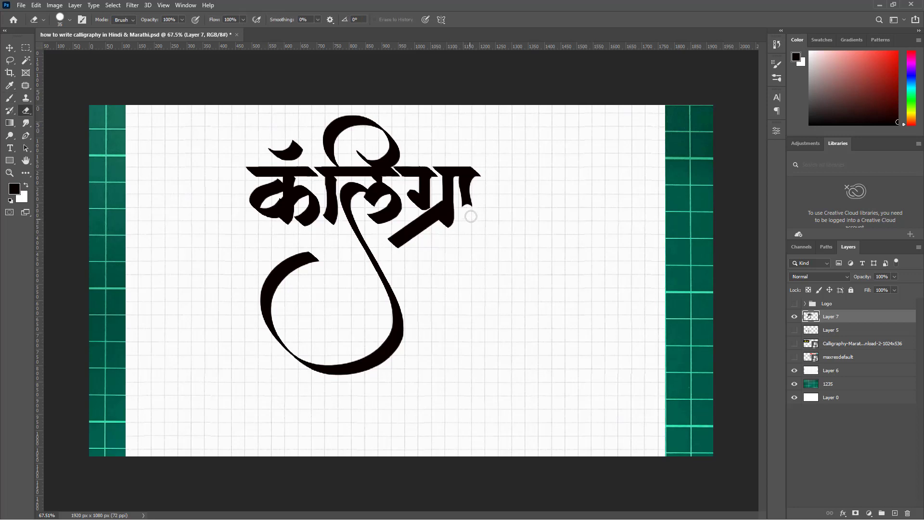
{"action": "key", "text": "b"}
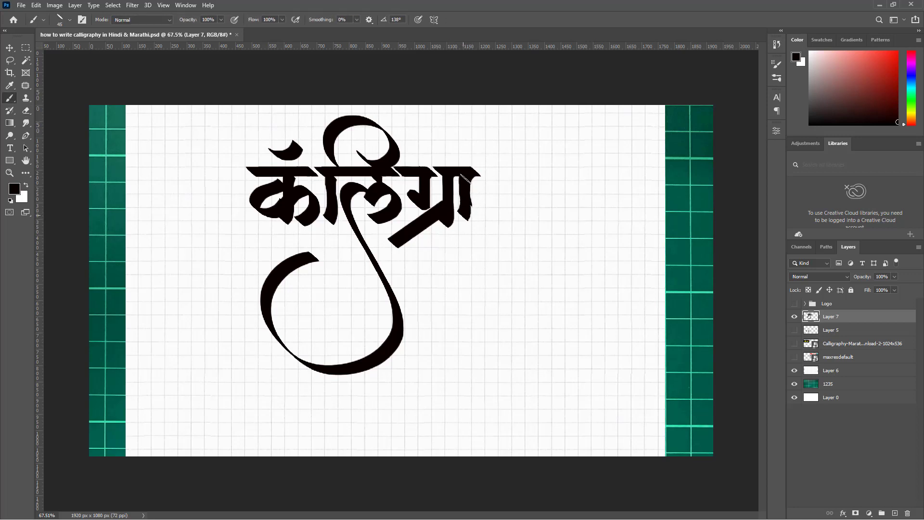
{"action": "mouse_move", "coordinate": [472, 202]}
{"action": "left_mouse_down"}
{"action": "mouse_move", "coordinate": [467, 178]}
{"action": "mouse_move", "coordinate": [466, 215]}
{"action": "left_mouse_up"}
{"action": "key", "text": "ctrl+z"}
{"action": "left_click_drag", "start_coordinate": [468, 173], "coordinate": [466, 214]}
{"action": "left_click_drag", "start_coordinate": [468, 176], "coordinate": [472, 219]}
{"action": "key", "text": "ctrl+z"}
Trim the headline's end above the ा, then repaint its slanted tip and the stem's edge.
{"action": "key", "text": "e"}
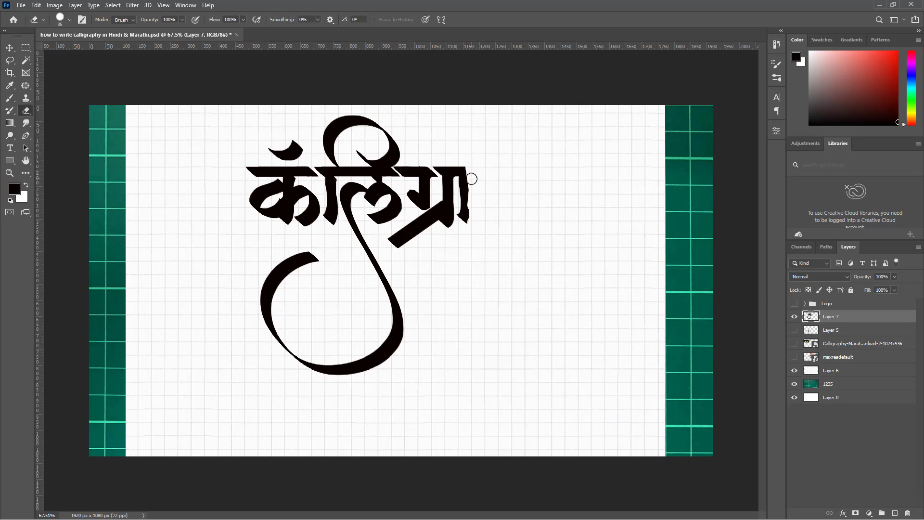
{"action": "key", "text": "b"}
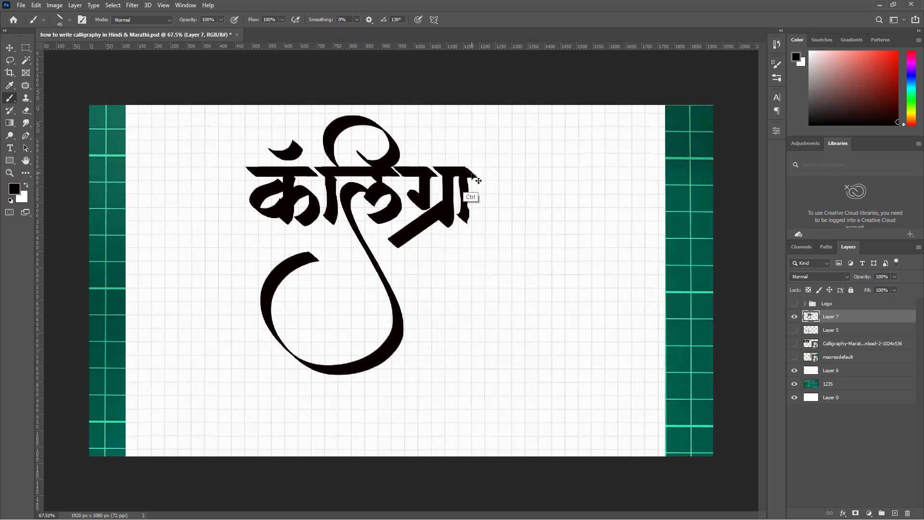
{"action": "left_click", "coordinate": [474, 172], "text": "shift"}
{"action": "key", "text": "ctrl+z"}
{"action": "left_click_drag", "start_coordinate": [466, 191], "coordinate": [465, 215]}
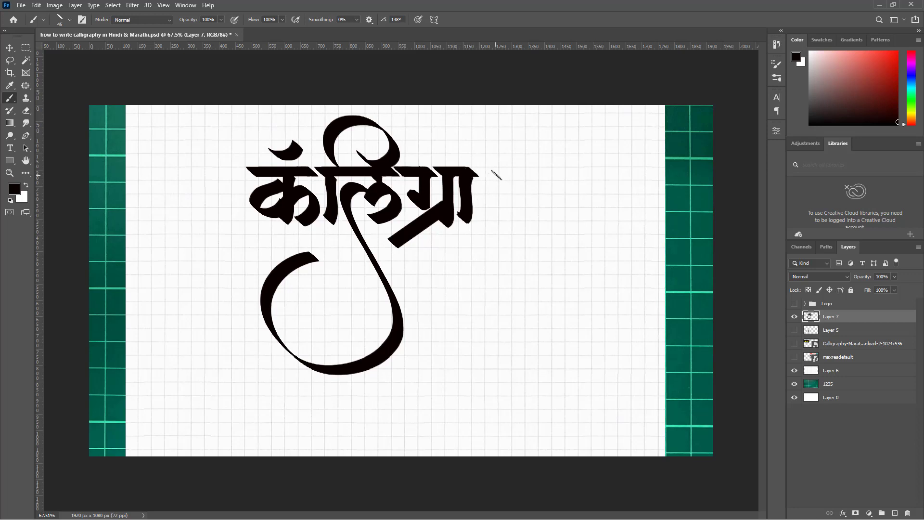
{"action": "key", "text": "e"}
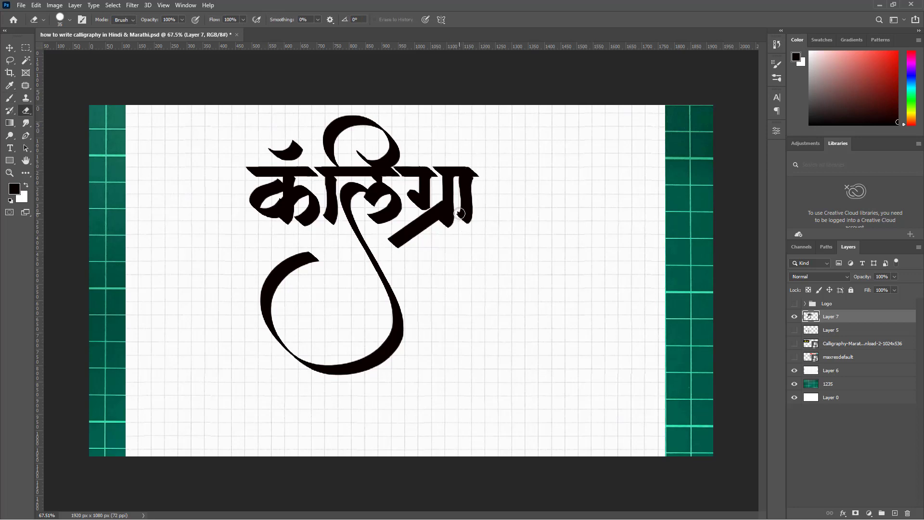
{"action": "key", "text": "b"}
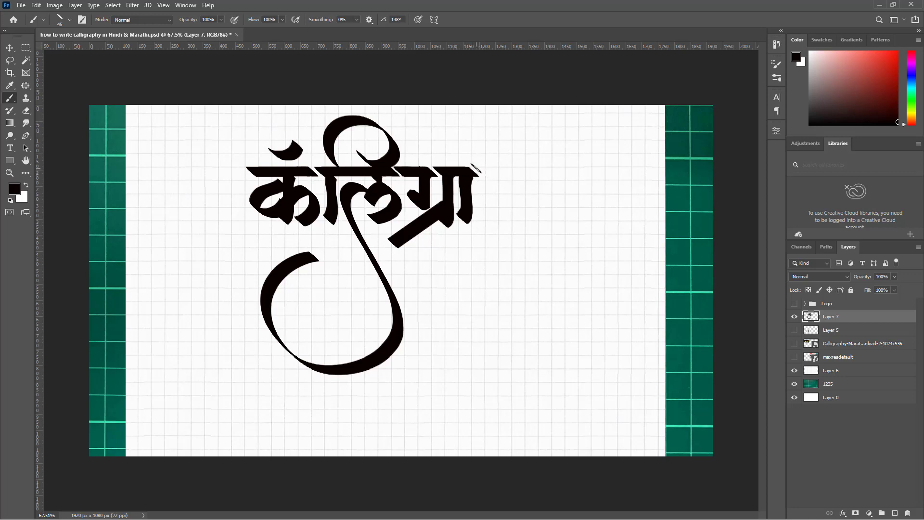
Leave a narrow slanted gap in the headline after the ा and paint a new horizontal segment extending to the right.
{"action": "key", "text": "e"}
{"action": "key", "text": "b"}
{"action": "left_click_drag", "start_coordinate": [477, 172], "coordinate": [540, 172]}
{"action": "key", "text": "ctrl+z"}
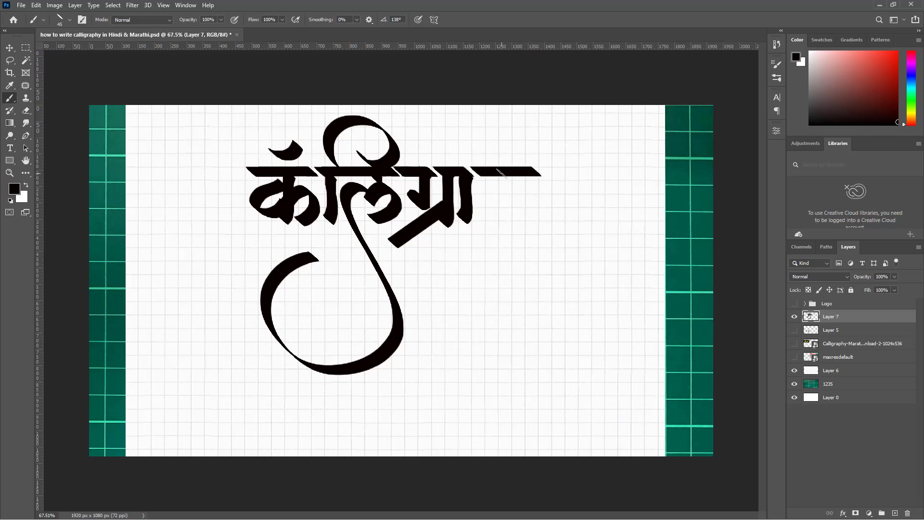
Paint the vertical stem of the फ under the middle of the new headline segment.
{"action": "mouse_move", "coordinate": [506, 197]}
{"action": "left_mouse_down"}
{"action": "mouse_move", "coordinate": [502, 174]}
{"action": "mouse_move", "coordinate": [502, 215]}
{"action": "left_mouse_up"}
{"action": "key", "text": "ctrl+z"}
{"action": "left_click_drag", "start_coordinate": [502, 172], "coordinate": [500, 226]}
{"action": "key", "text": "ctrl+z"}
{"action": "left_click_drag", "start_coordinate": [504, 174], "coordinate": [497, 224]}
{"action": "key", "text": "ctrl+z"}
{"action": "left_click_drag", "start_coordinate": [503, 174], "coordinate": [500, 224]}
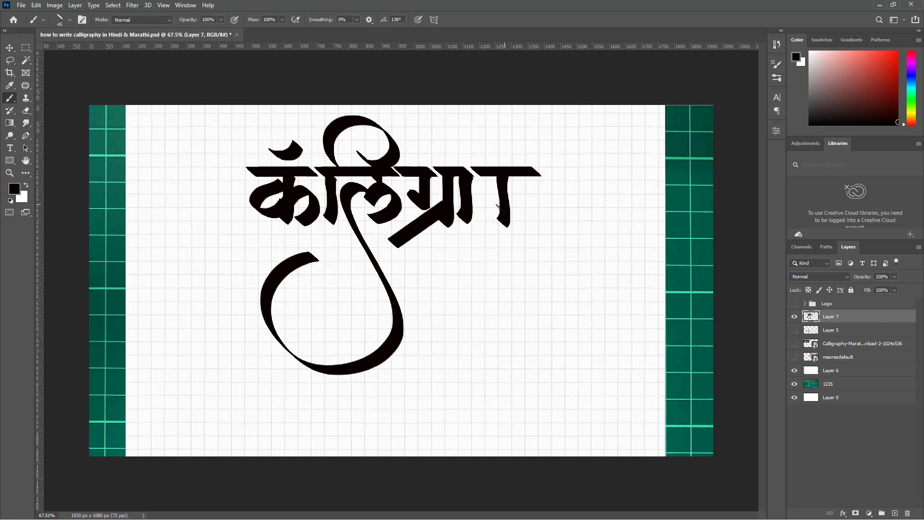
{"action": "key", "text": "ctrl+z"}
{"action": "left_click_drag", "start_coordinate": [505, 174], "coordinate": [500, 223]}
Paint the left limb of the फ, dropping from the headline and joining its stem.
{"action": "mouse_move", "coordinate": [503, 182]}
{"action": "left_mouse_down"}
{"action": "mouse_move", "coordinate": [483, 213]}
{"action": "mouse_move", "coordinate": [508, 201]}
{"action": "left_mouse_up"}
{"action": "key", "text": "ctrl+z"}
{"action": "mouse_move", "coordinate": [481, 172]}
{"action": "left_mouse_down"}
{"action": "mouse_move", "coordinate": [506, 190]}
{"action": "mouse_move", "coordinate": [532, 177]}
{"action": "mouse_move", "coordinate": [502, 197]}
{"action": "mouse_move", "coordinate": [532, 199]}
{"action": "mouse_move", "coordinate": [532, 229]}
{"action": "mouse_move", "coordinate": [490, 242]}
{"action": "left_mouse_up"}
{"action": "key", "text": "ctrl+z"}
Paint the right limb of the फ as a large curve from the stem, sweeping down and back left beneath the letter.
{"action": "mouse_move", "coordinate": [508, 195]}
{"action": "left_mouse_down"}
{"action": "mouse_move", "coordinate": [539, 211]}
{"action": "mouse_move", "coordinate": [447, 265]}
{"action": "left_mouse_up"}
{"action": "key", "text": "ctrl+z"}
{"action": "mouse_move", "coordinate": [505, 199]}
{"action": "left_mouse_down"}
{"action": "mouse_move", "coordinate": [546, 205]}
{"action": "mouse_move", "coordinate": [455, 265]}
{"action": "left_mouse_up"}
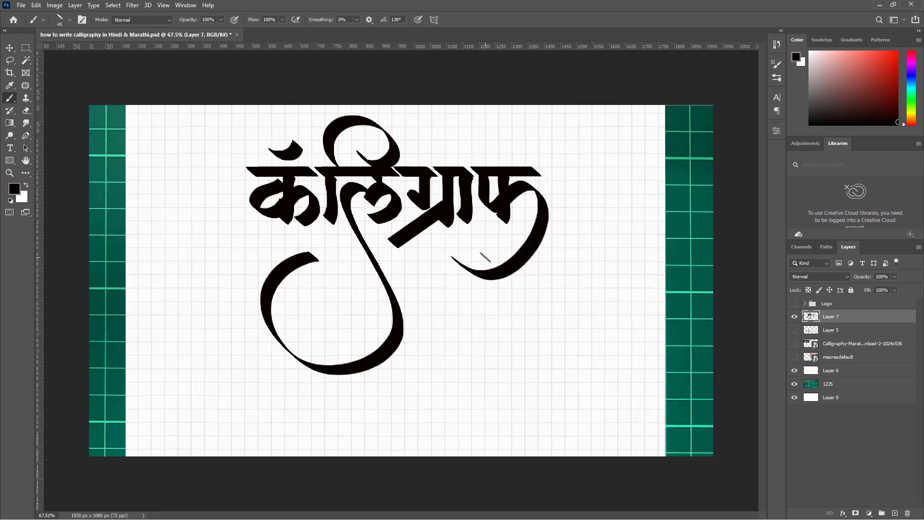
Try a tighter right limb for the फ, curving down and back left, with a slightly longer headline end.
{"action": "key", "text": "ctrl+z"}
{"action": "mouse_move", "coordinate": [505, 198]}
{"action": "left_mouse_down"}
{"action": "mouse_move", "coordinate": [519, 243]}
{"action": "mouse_move", "coordinate": [470, 260]}
{"action": "left_mouse_up"}
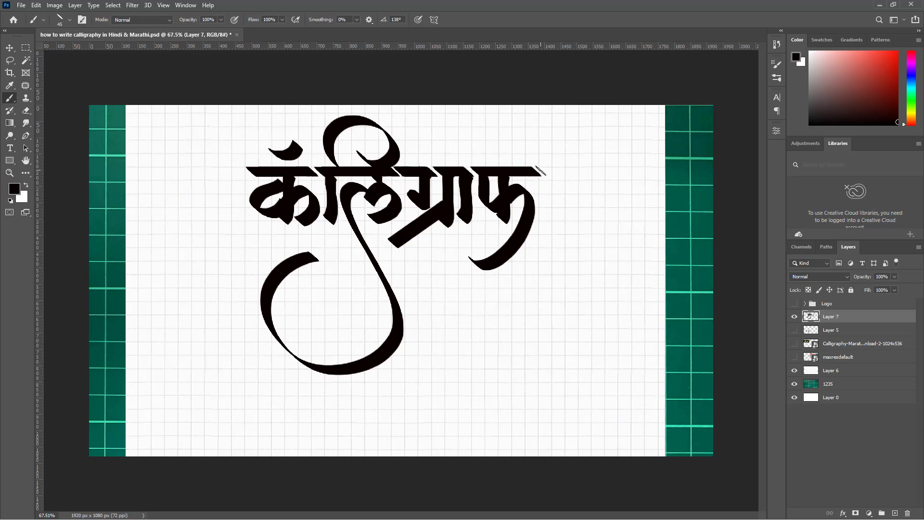
{"action": "left_click_drag", "start_coordinate": [535, 172], "coordinate": [542, 172]}
{"action": "key", "text": "ctrl+z"}
Show the calligraphy reference image, isolate it to examine how its फी is formed, and hide the reference again.
{"action": "left_click", "coordinate": [795, 343]}
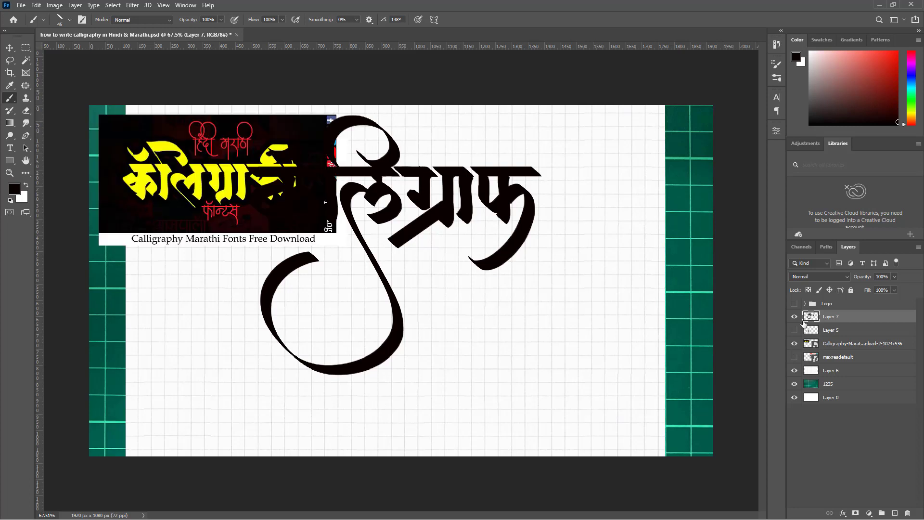
{"action": "left_click", "coordinate": [794, 317]}
{"action": "left_click", "coordinate": [794, 317]}
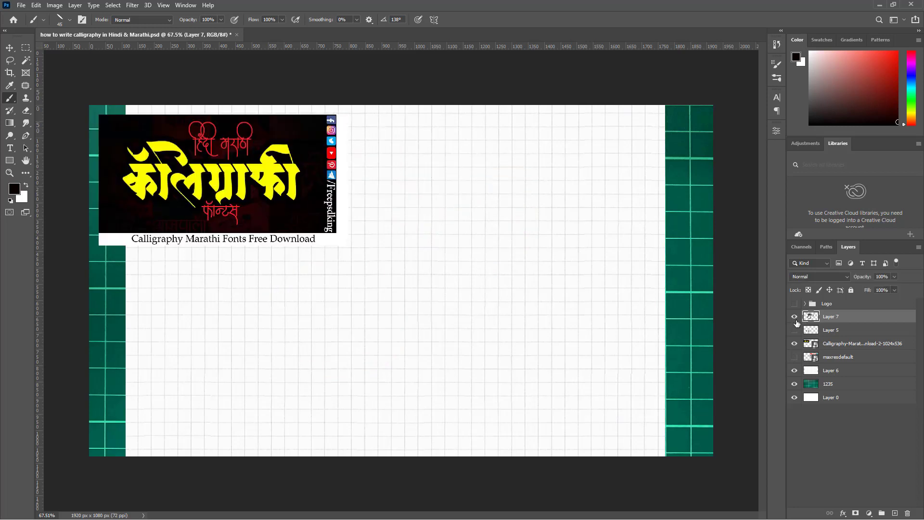
{"action": "left_click", "coordinate": [795, 343]}
{"action": "key", "text": "ctrl+z"}
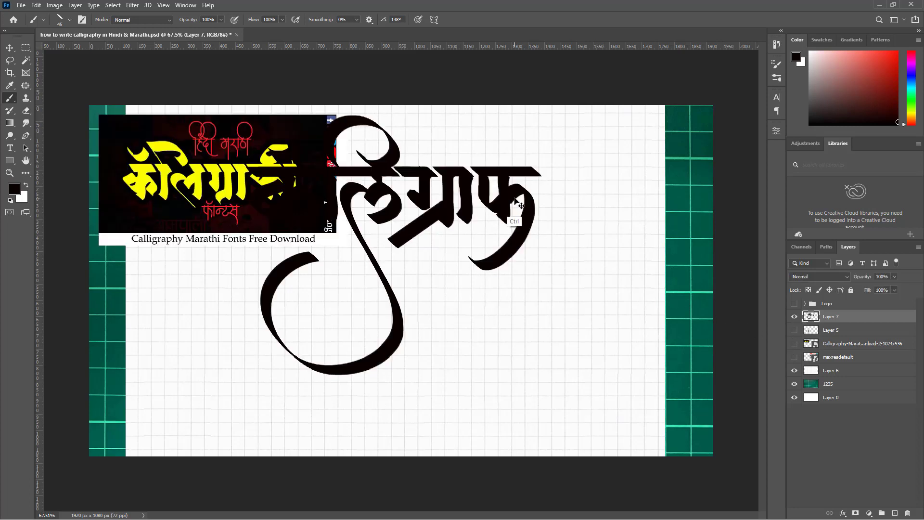
{"action": "key", "text": "ctrl+z"}
{"action": "key", "text": "ctrl+shift+z"}
{"action": "key", "text": "ctrl+z"}
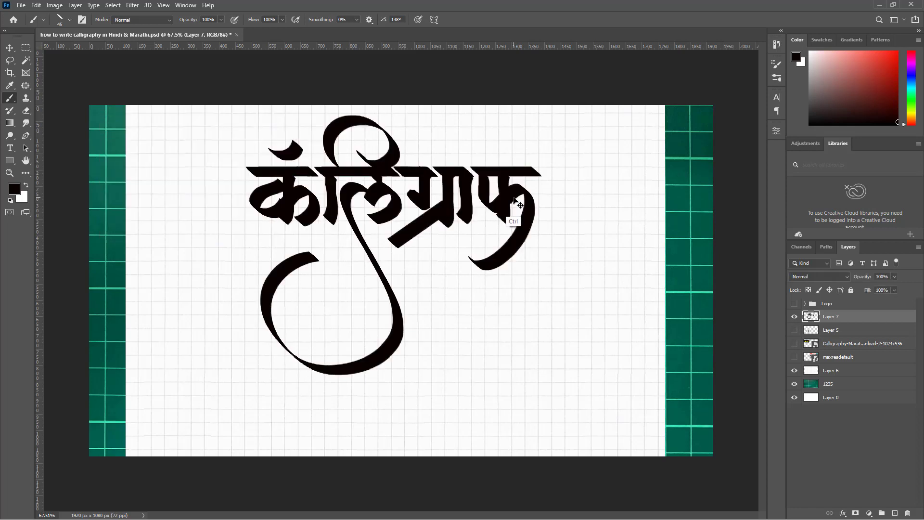
Try several short right limbs for the फ, ending just below its stem.
{"action": "key", "text": "ctrl+z"}
{"action": "key", "text": "ctrl+z"}
{"action": "mouse_move", "coordinate": [506, 200]}
{"action": "left_mouse_down"}
{"action": "mouse_move", "coordinate": [536, 205]}
{"action": "mouse_move", "coordinate": [520, 226]}
{"action": "left_mouse_up"}
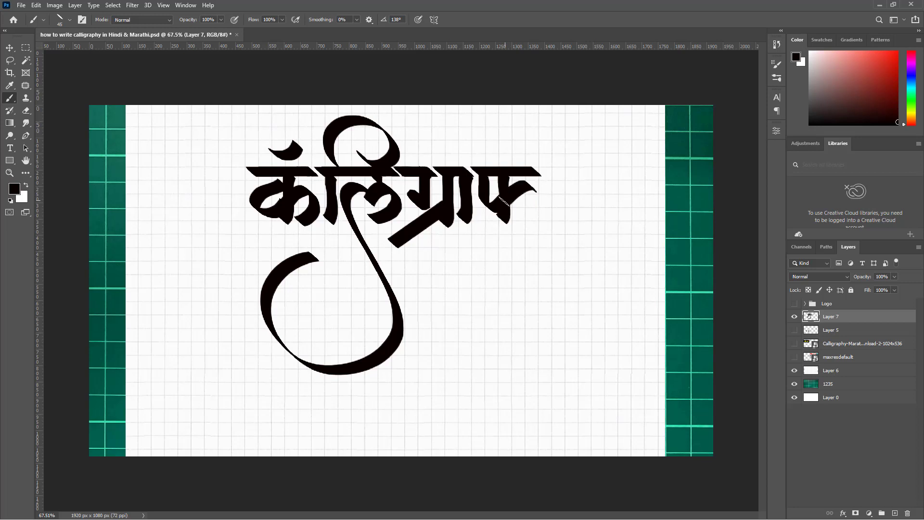
{"action": "left_click_drag", "start_coordinate": [503, 201], "coordinate": [525, 237]}
{"action": "key", "text": "ctrl+z"}
{"action": "mouse_move", "coordinate": [504, 200]}
{"action": "left_mouse_down"}
{"action": "mouse_move", "coordinate": [533, 203]}
{"action": "mouse_move", "coordinate": [524, 240]}
{"action": "left_mouse_up"}
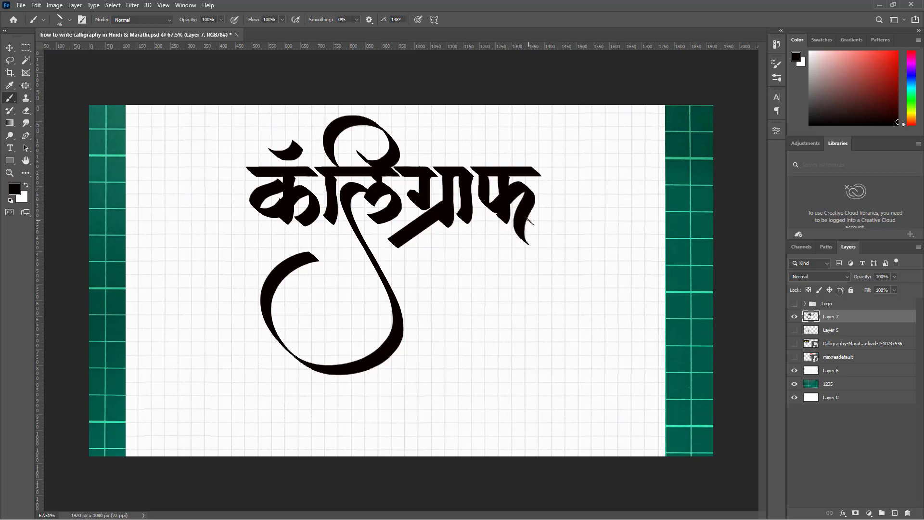
{"action": "key", "text": "ctrl+z"}
{"action": "left_click_drag", "start_coordinate": [530, 196], "coordinate": [518, 216]}
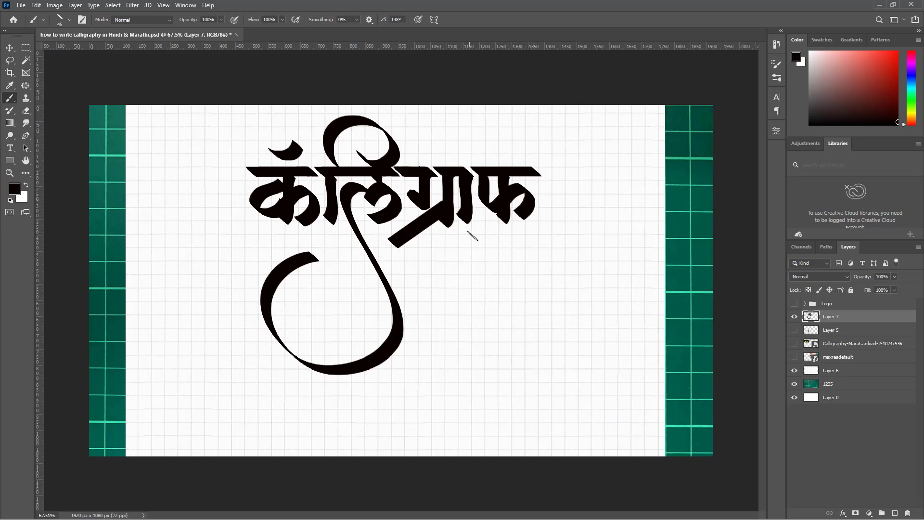
{"action": "key", "text": "ctrl+z"}
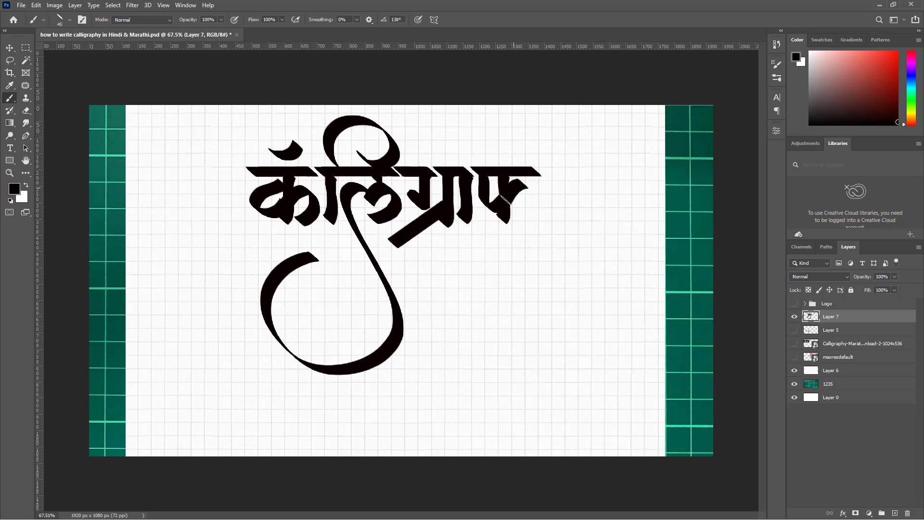
Repaint the फ's right limb from its stem as one curve sweeping down and hooking back left below the letter.
{"action": "mouse_move", "coordinate": [505, 199]}
{"action": "left_mouse_down"}
{"action": "mouse_move", "coordinate": [535, 209]}
{"action": "mouse_move", "coordinate": [522, 220]}
{"action": "mouse_move", "coordinate": [518, 192]}
{"action": "mouse_move", "coordinate": [530, 190]}
{"action": "mouse_move", "coordinate": [535, 209]}
{"action": "mouse_move", "coordinate": [536, 198]}
{"action": "mouse_move", "coordinate": [458, 275]}
{"action": "left_mouse_up"}
{"action": "key", "text": "ctrl+z"}
{"action": "key", "text": "ctrl+z"}
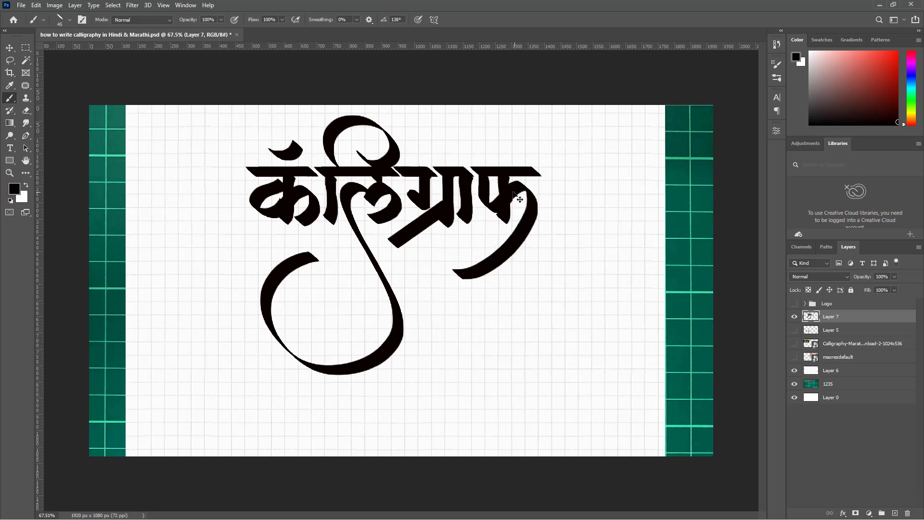
{"action": "key", "text": "ctrl+z"}
{"action": "left_click_drag", "start_coordinate": [527, 192], "coordinate": [408, 268]}
{"action": "key", "text": "ctrl+z"}
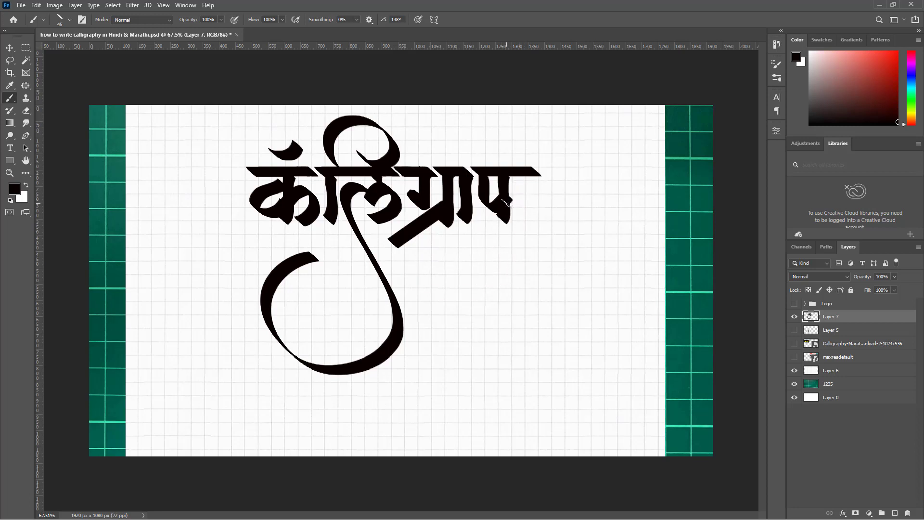
{"action": "left_click_drag", "start_coordinate": [510, 183], "coordinate": [458, 266]}
{"action": "key", "text": "ctrl+z"}
{"action": "mouse_move", "coordinate": [509, 186]}
{"action": "left_mouse_down"}
{"action": "mouse_move", "coordinate": [532, 218]}
{"action": "mouse_move", "coordinate": [480, 254]}
{"action": "left_mouse_up"}
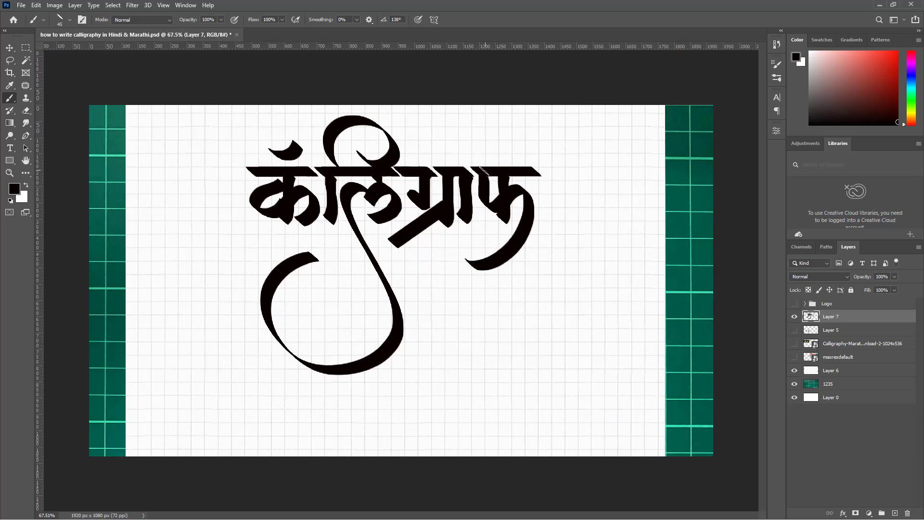
Shorten the headline above the फ, giving its right end a clean slanted finish.
{"action": "left_click", "coordinate": [474, 172], "text": "shift"}
{"action": "left_click_drag", "start_coordinate": [474, 172], "coordinate": [522, 172]}
{"action": "key", "text": "e"}
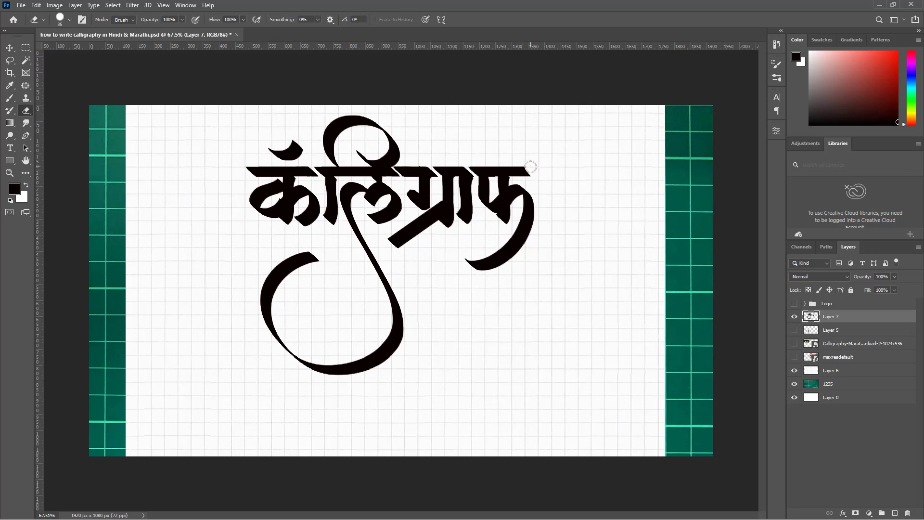
{"action": "key", "text": "b"}
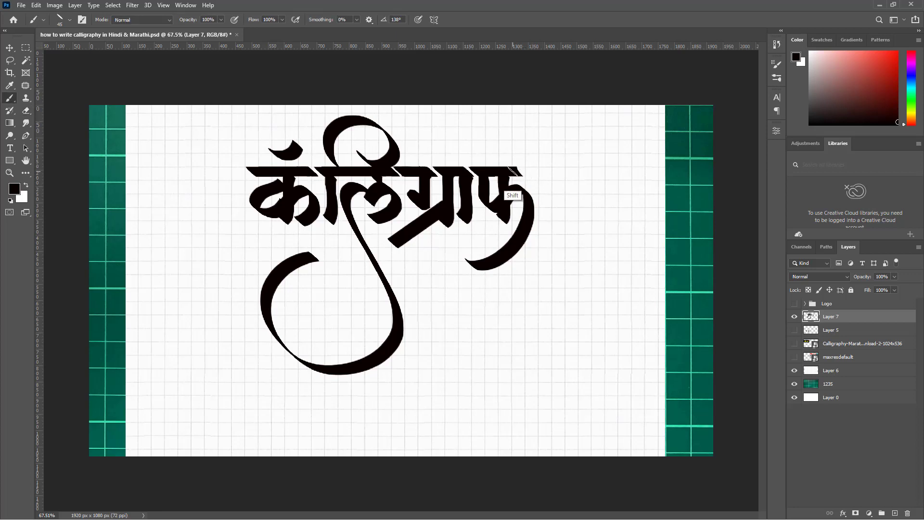
Extend the headline past the फ and paint the vertical stem of the ी beneath it.
{"action": "mouse_move", "coordinate": [513, 172]}
{"action": "left_mouse_down"}
{"action": "mouse_move", "coordinate": [563, 171]}
{"action": "mouse_move", "coordinate": [539, 185]}
{"action": "mouse_move", "coordinate": [543, 207]}
{"action": "left_mouse_up"}
{"action": "key", "text": "ctrl+z"}
{"action": "key", "text": "ctrl+z"}
{"action": "left_click_drag", "start_coordinate": [546, 170], "coordinate": [545, 210]}
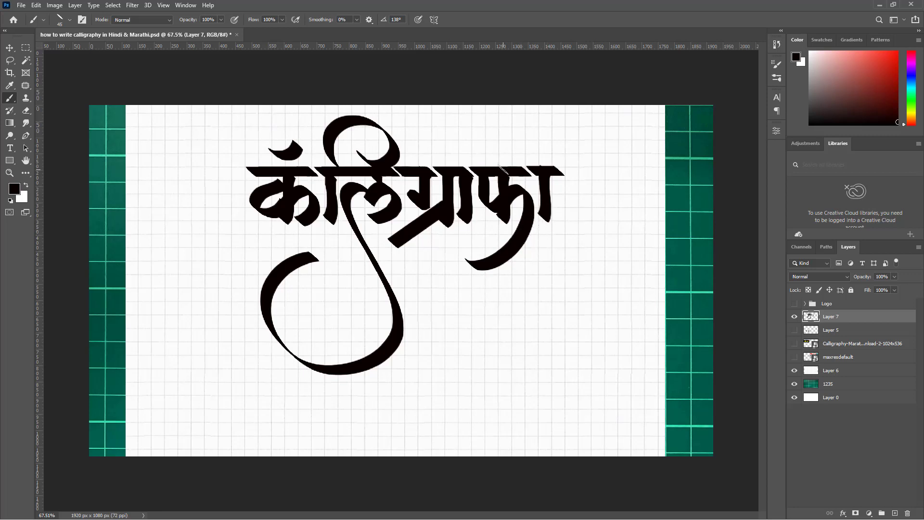
Paint the ी's large loop arching over the फ down to its stem, and even out the headline's end.
{"action": "mouse_move", "coordinate": [500, 164]}
{"action": "left_mouse_down"}
{"action": "mouse_move", "coordinate": [518, 134]}
{"action": "mouse_move", "coordinate": [537, 164]}
{"action": "mouse_move", "coordinate": [501, 169]}
{"action": "mouse_move", "coordinate": [519, 168]}
{"action": "mouse_move", "coordinate": [542, 144]}
{"action": "mouse_move", "coordinate": [505, 173]}
{"action": "mouse_move", "coordinate": [537, 165]}
{"action": "left_mouse_up"}
{"action": "key", "text": "ctrl+z"}
{"action": "key", "text": "ctrl+z"}
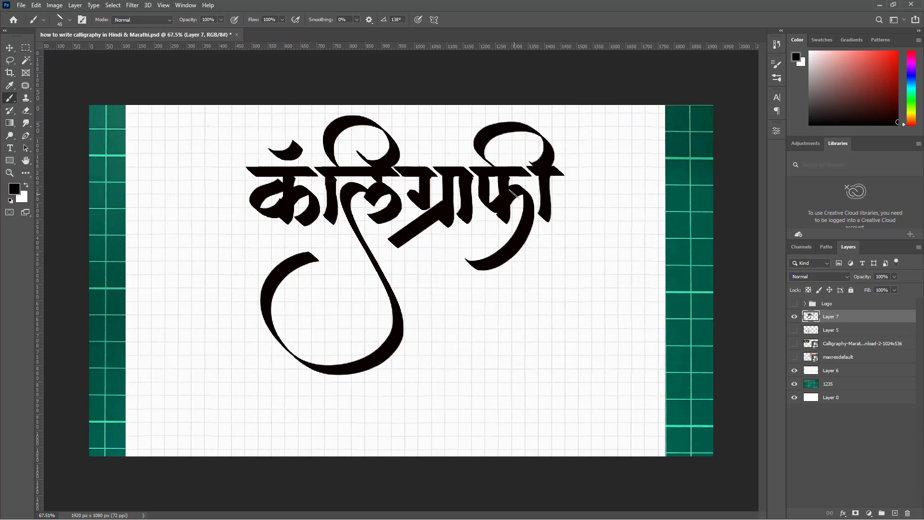
{"action": "key", "text": "shift"}
{"action": "left_click_drag", "start_coordinate": [542, 170], "coordinate": [564, 170]}
Scale the कॅलिग्राफी lettering to 82.48% and move it to the upper-left part of the gridded sheet.
{"action": "key", "text": "ctrl+t"}
{"action": "left_click_drag", "start_coordinate": [579, 114], "coordinate": [519, 160]}
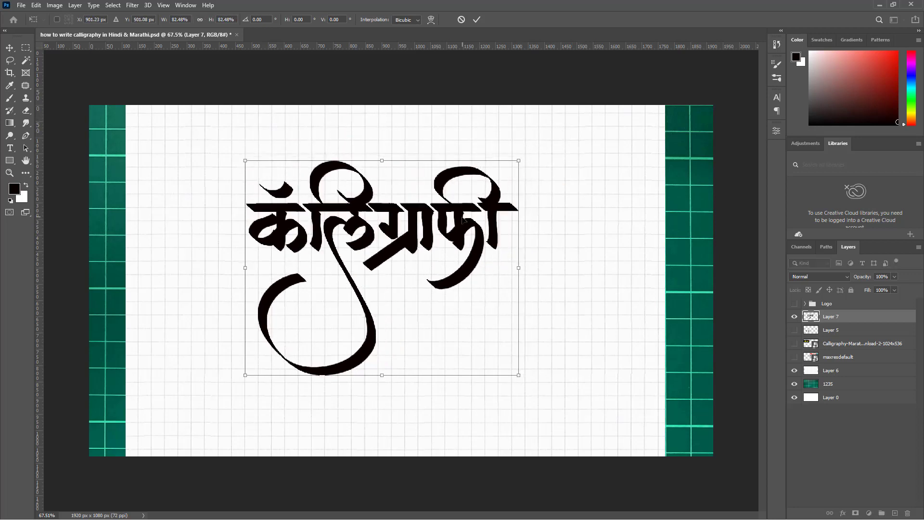
{"action": "left_click", "coordinate": [478, 19]}
{"action": "key", "text": "b"}
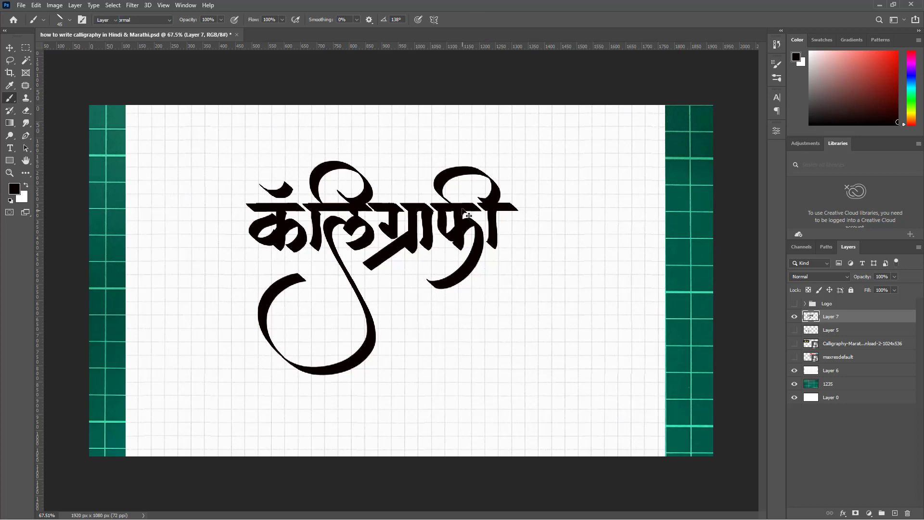
{"action": "key", "text": "v"}
{"action": "left_click_drag", "start_coordinate": [466, 211], "coordinate": [380, 161]}
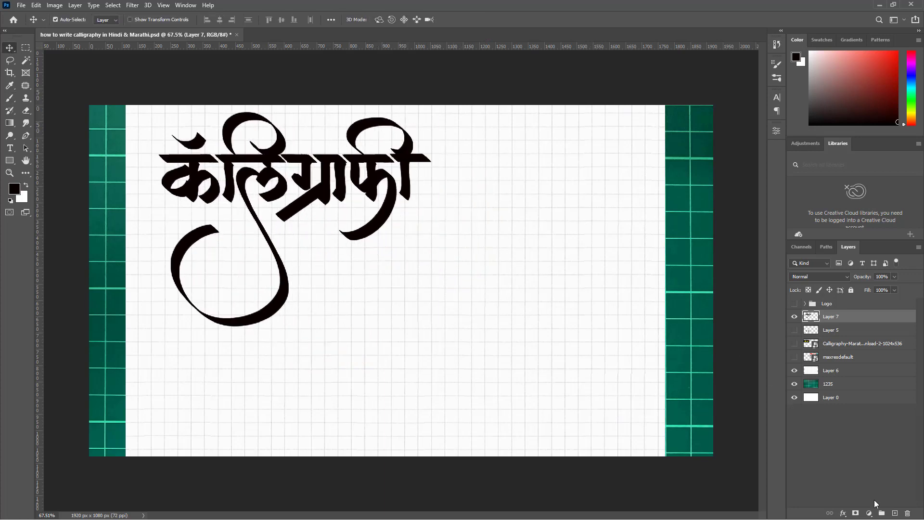
Add a new layer and paint a long horizontal headline for a second word below and right of कॅलिग्राफी.
{"action": "left_click", "coordinate": [895, 513]}
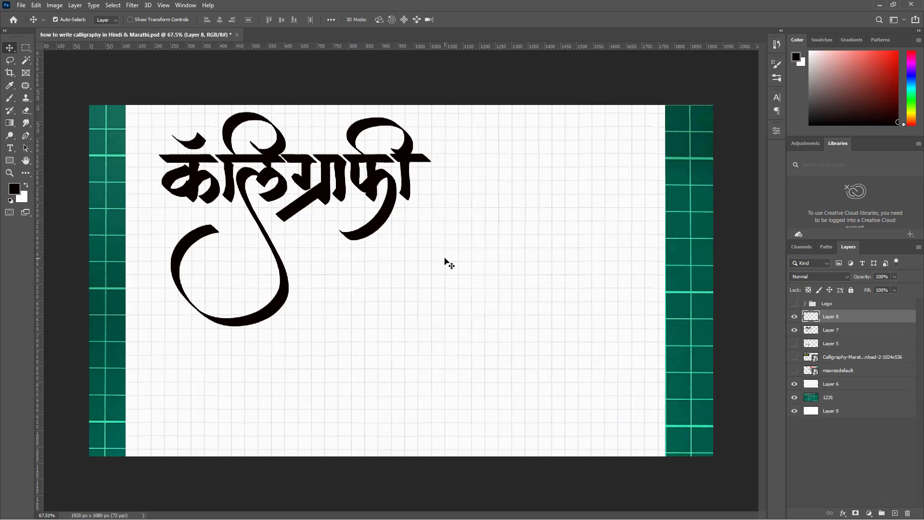
{"action": "key", "text": "b"}
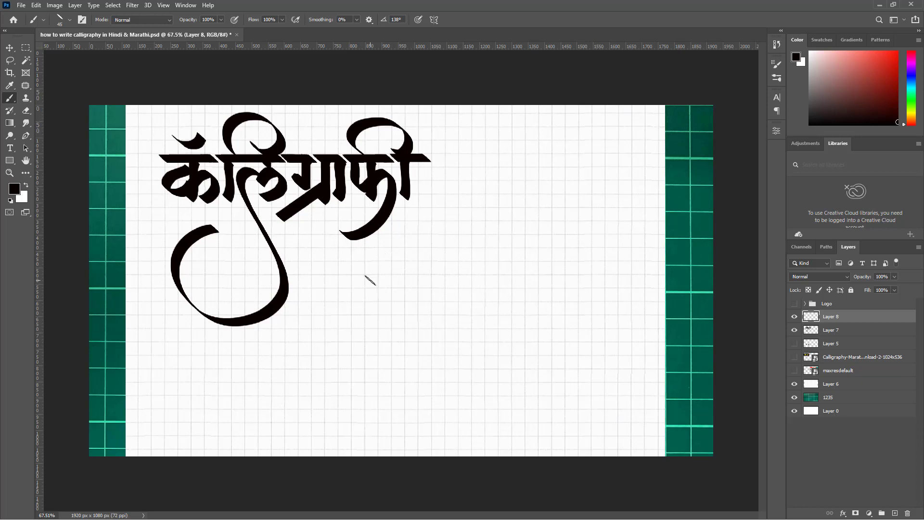
{"action": "mouse_move", "coordinate": [370, 280]}
{"action": "left_mouse_down"}
{"action": "mouse_move", "coordinate": [594, 302]}
{"action": "mouse_move", "coordinate": [582, 298]}
{"action": "left_mouse_up"}
{"action": "key", "text": "ctrl+z"}
{"action": "left_click_drag", "start_coordinate": [367, 278], "coordinate": [585, 280]}
{"action": "key", "text": "ctrl+z"}
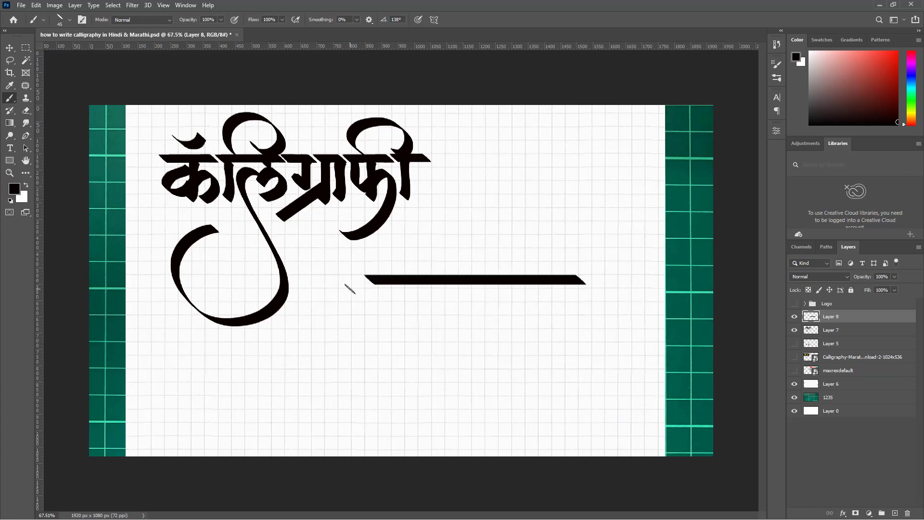
Paint the upper bowl of an अ at the left end of the new headline, redoing strokes until it is well shaped.
{"action": "mouse_move", "coordinate": [340, 297]}
{"action": "left_mouse_down"}
{"action": "mouse_move", "coordinate": [357, 315]}
{"action": "mouse_move", "coordinate": [346, 298]}
{"action": "mouse_move", "coordinate": [358, 307]}
{"action": "mouse_move", "coordinate": [357, 343]}
{"action": "mouse_move", "coordinate": [342, 297]}
{"action": "mouse_move", "coordinate": [358, 308]}
{"action": "mouse_move", "coordinate": [339, 313]}
{"action": "mouse_move", "coordinate": [353, 297]}
{"action": "mouse_move", "coordinate": [344, 297]}
{"action": "mouse_move", "coordinate": [364, 307]}
{"action": "mouse_move", "coordinate": [356, 285]}
{"action": "mouse_move", "coordinate": [343, 296]}
{"action": "mouse_move", "coordinate": [362, 306]}
{"action": "mouse_move", "coordinate": [353, 314]}
{"action": "mouse_move", "coordinate": [350, 301]}
{"action": "mouse_move", "coordinate": [377, 319]}
{"action": "mouse_move", "coordinate": [353, 332]}
{"action": "left_mouse_up"}
{"action": "key", "text": "ctrl+z"}
{"action": "key", "text": "ctrl+z"}
{"action": "key", "text": "ctrl+z"}
{"action": "key", "text": "ctrl+z"}
{"action": "key", "text": "ctrl+z"}
{"action": "key", "text": "ctrl+z"}
{"action": "key", "text": "ctrl+z"}
{"action": "key", "text": "ctrl+z"}
{"action": "key", "text": "ctrl+z"}
{"action": "key", "text": "ctrl+z"}
{"action": "key", "text": "ctrl+z"}
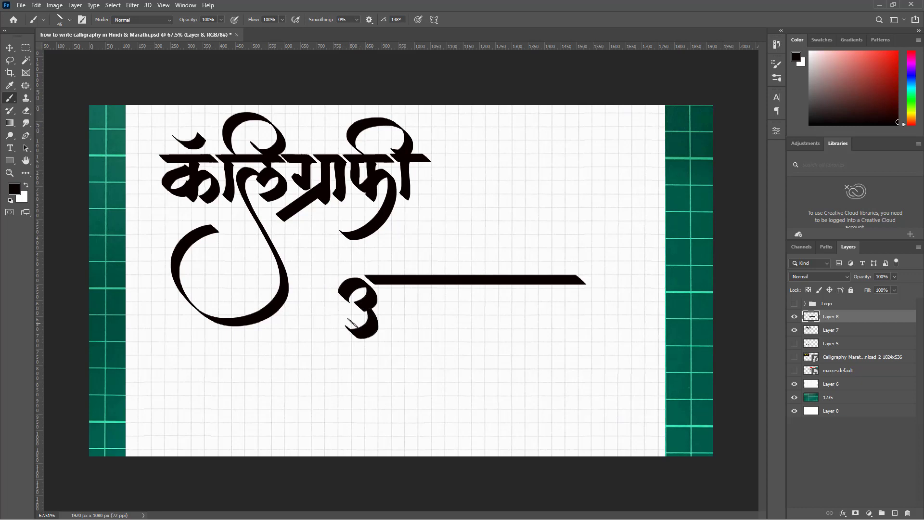
{"action": "key", "text": "ctrl+z"}
Complete the अ with a thin diagonal lead-in from the upper left, a lower bowl and a vertical stem under the headline.
{"action": "left_click", "coordinate": [357, 331], "text": "shift"}
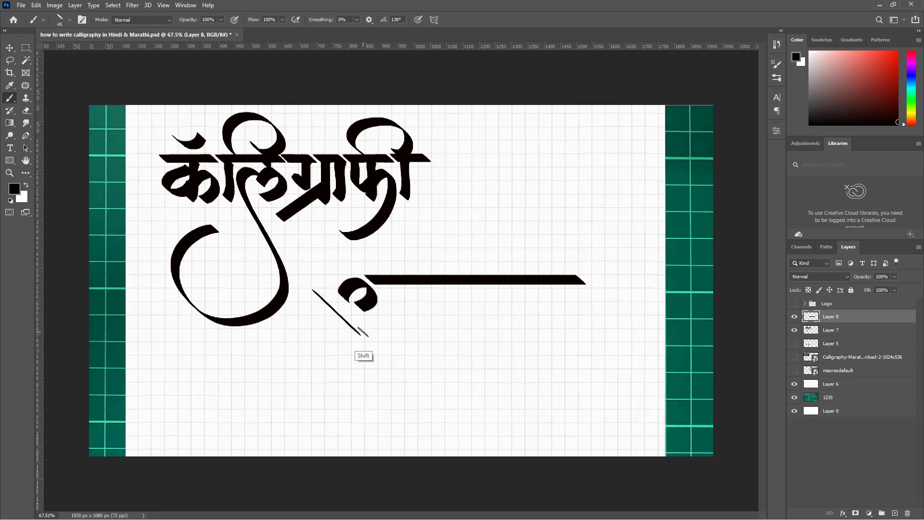
{"action": "mouse_move", "coordinate": [355, 332]}
{"action": "left_mouse_down"}
{"action": "mouse_move", "coordinate": [375, 333]}
{"action": "mouse_move", "coordinate": [379, 309]}
{"action": "mouse_move", "coordinate": [376, 334]}
{"action": "mouse_move", "coordinate": [379, 310]}
{"action": "mouse_move", "coordinate": [395, 306]}
{"action": "mouse_move", "coordinate": [377, 304]}
{"action": "mouse_move", "coordinate": [395, 330]}
{"action": "left_mouse_up"}
{"action": "key", "text": "ctrl+z"}
{"action": "key", "text": "ctrl+z"}
{"action": "key", "text": "ctrl+z"}
{"action": "left_click_drag", "start_coordinate": [391, 284], "coordinate": [396, 331]}
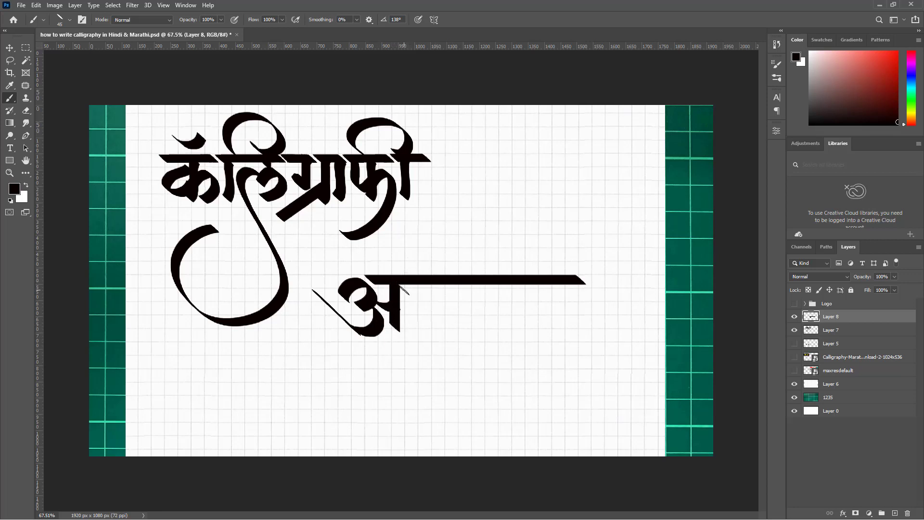
Erase the part of the headline just after the अ's stem to leave a gap for the next letter.
{"action": "key", "text": "e"}
{"action": "left_click_drag", "start_coordinate": [400, 280], "coordinate": [403, 272]}
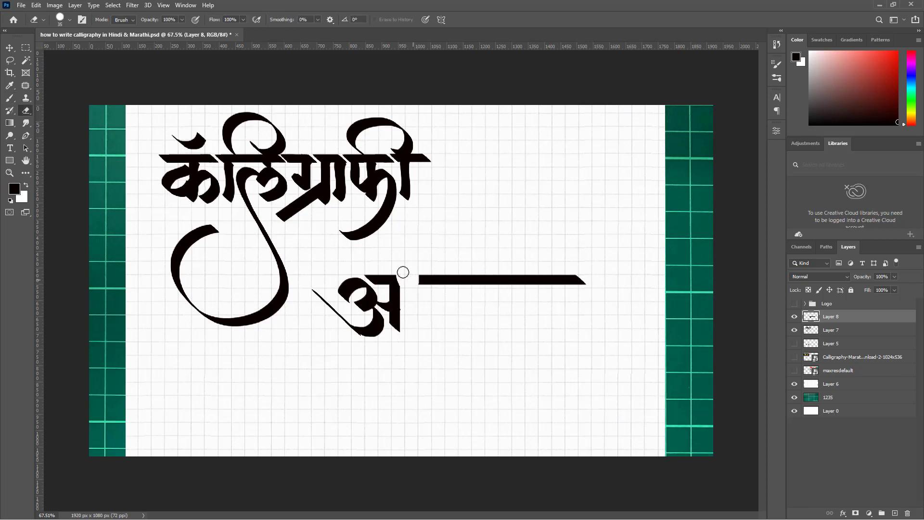
{"action": "key", "text": "b"}
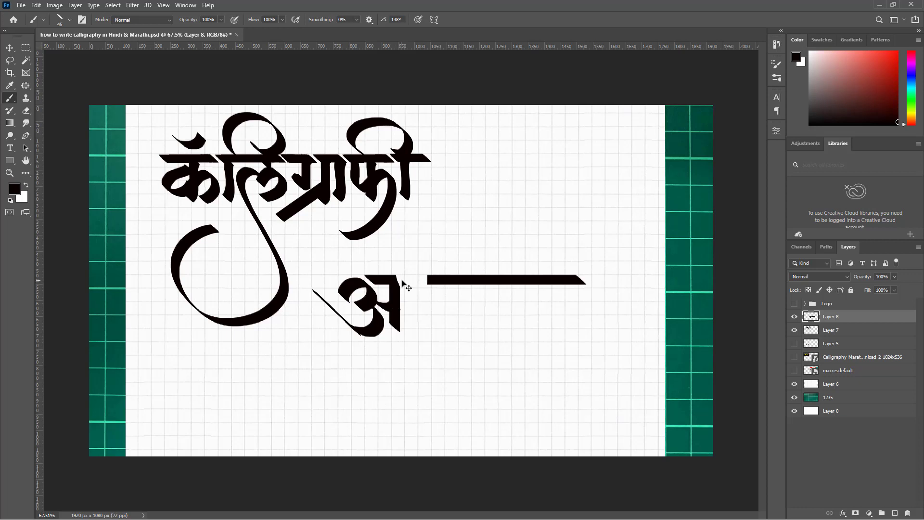
{"action": "key", "text": "e"}
{"action": "key", "text": "b"}
Refine the अ's stem and paint the looped left part of a क्ष beside it, redoing unsatisfactory strokes.
{"action": "left_click_drag", "start_coordinate": [397, 281], "coordinate": [395, 294]}
{"action": "key", "text": "ctrl+z"}
{"action": "mouse_move", "coordinate": [395, 326]}
{"action": "left_mouse_down"}
{"action": "mouse_move", "coordinate": [401, 332]}
{"action": "mouse_move", "coordinate": [394, 328]}
{"action": "left_mouse_up"}
{"action": "key", "text": "ctrl+z"}
{"action": "key", "text": "ctrl+z"}
{"action": "key", "text": "ctrl+z"}
{"action": "key", "text": "ctrl+z"}
{"action": "key", "text": "ctrl+z"}
Give the क्ष a thin diagonal tail running down right from its bowl and a short arm on its right side.
{"action": "key", "text": "e"}
{"action": "mouse_move", "coordinate": [422, 278]}
{"action": "left_mouse_down"}
{"action": "mouse_move", "coordinate": [424, 303]}
{"action": "mouse_move", "coordinate": [411, 273]}
{"action": "mouse_move", "coordinate": [430, 295]}
{"action": "mouse_move", "coordinate": [406, 309]}
{"action": "mouse_move", "coordinate": [413, 321]}
{"action": "mouse_move", "coordinate": [430, 334]}
{"action": "mouse_move", "coordinate": [433, 312]}
{"action": "mouse_move", "coordinate": [477, 378]}
{"action": "left_mouse_up"}
{"action": "key", "text": "b"}
{"action": "left_click_drag", "start_coordinate": [416, 296], "coordinate": [440, 298]}
{"action": "key", "text": "ctrl+z"}
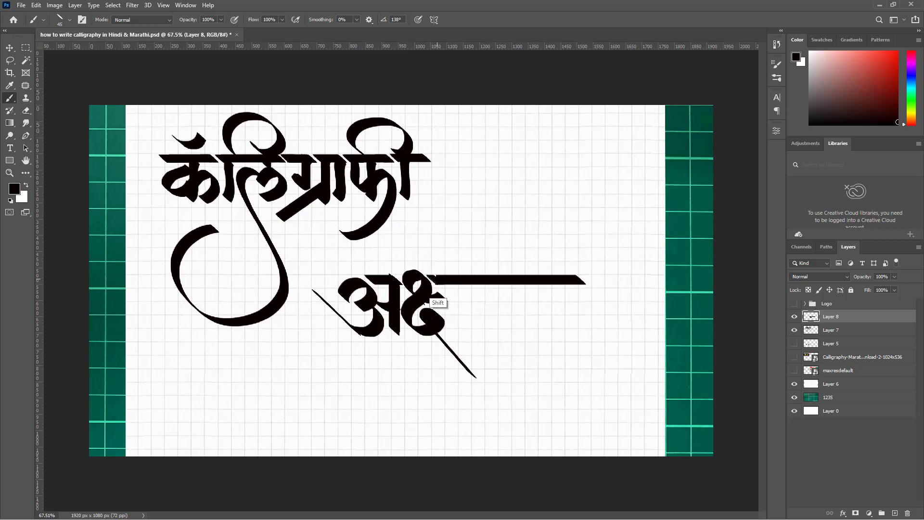
Paint the क्ष's vertical stem down from the headline and finish the stems of अ and क्ष with pointed lower tips.
{"action": "left_click_drag", "start_coordinate": [450, 283], "coordinate": [450, 320]}
{"action": "key", "text": "ctrl+z"}
{"action": "key", "text": "ctrl+z"}
{"action": "left_click_drag", "start_coordinate": [453, 283], "coordinate": [453, 325]}
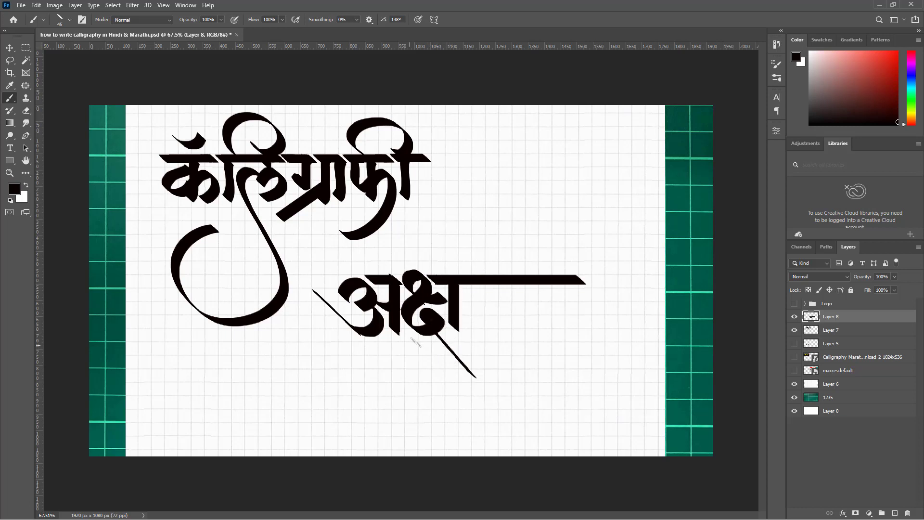
{"action": "key", "text": "ctrl+z"}
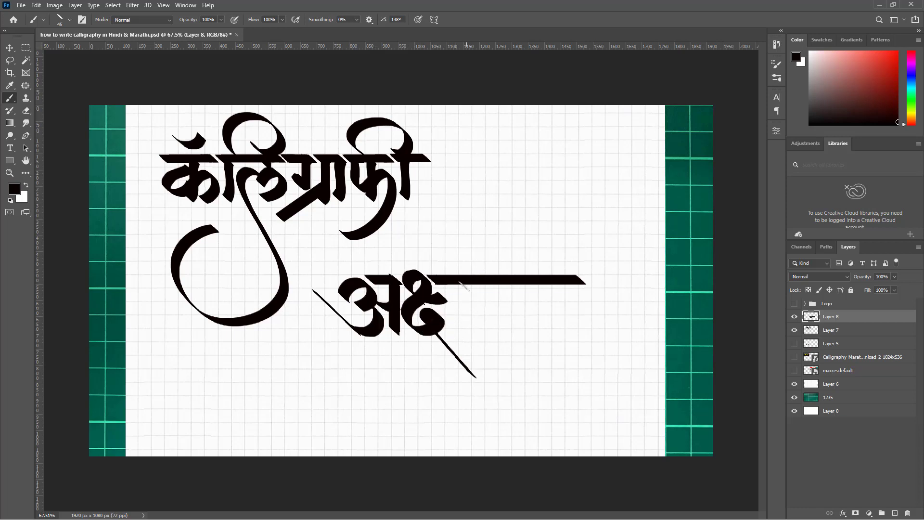
{"action": "left_click_drag", "start_coordinate": [454, 281], "coordinate": [454, 325]}
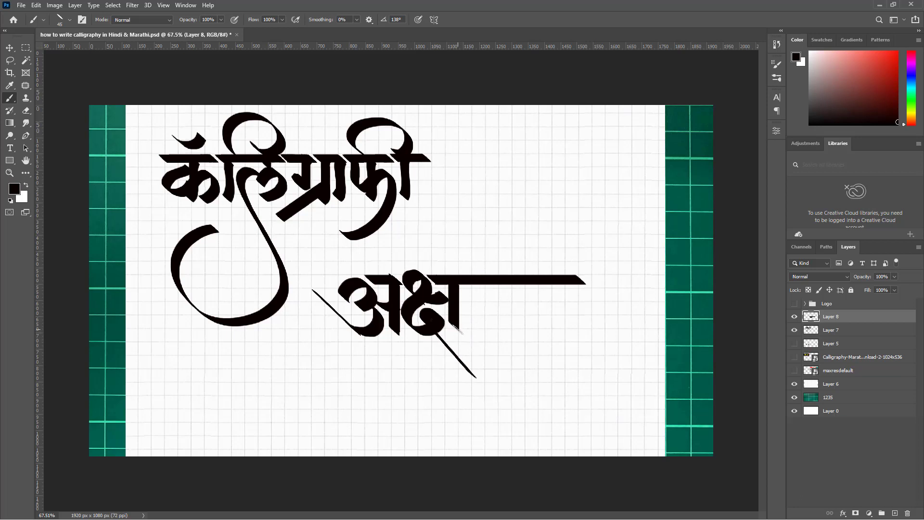
{"action": "left_click_drag", "start_coordinate": [454, 325], "coordinate": [465, 332]}
{"action": "key", "text": "e"}
{"action": "key", "text": "b"}
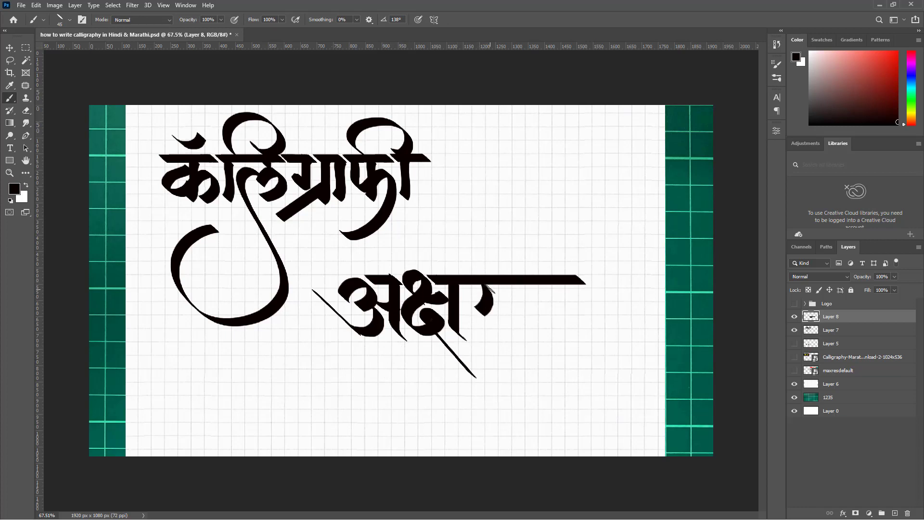
{"action": "mouse_move", "coordinate": [484, 308]}
{"action": "left_mouse_down"}
{"action": "mouse_move", "coordinate": [481, 284]}
{"action": "mouse_move", "coordinate": [488, 295]}
{"action": "left_mouse_up"}
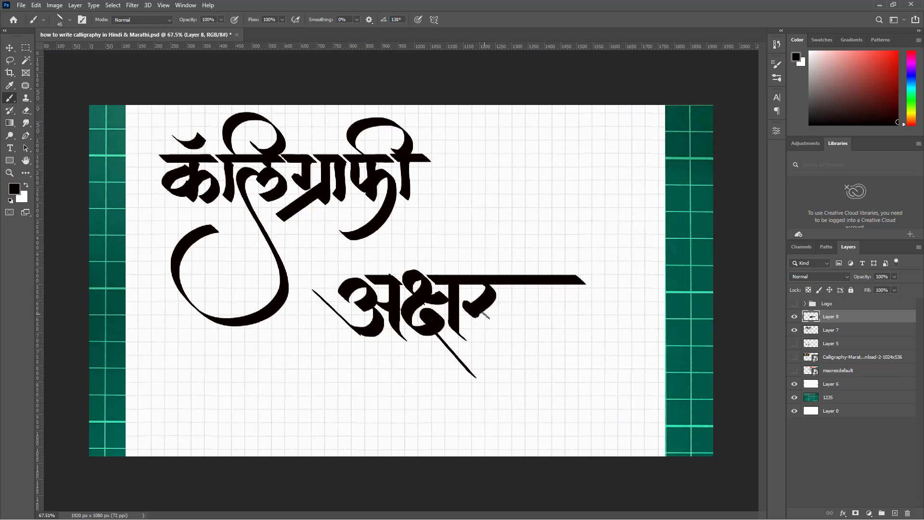
{"action": "left_click", "coordinate": [524, 377], "text": "shift"}
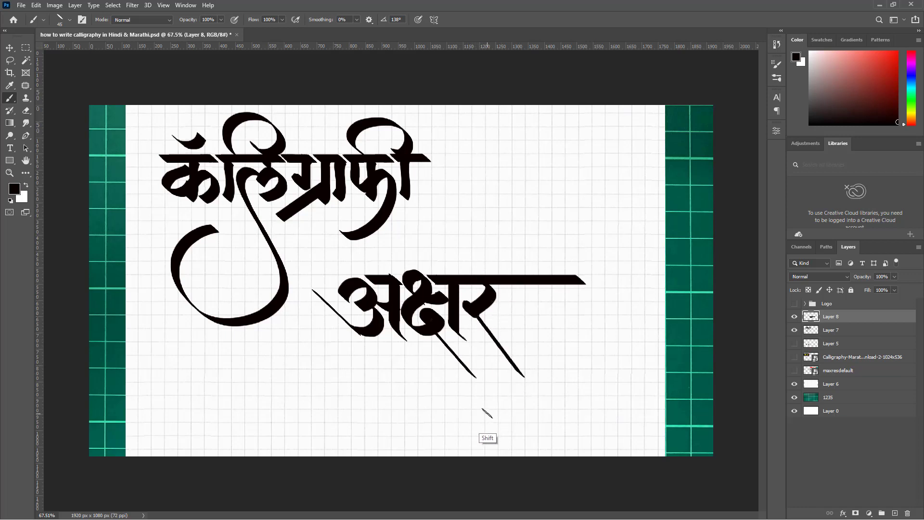
{"action": "key", "text": "ctrl+z"}
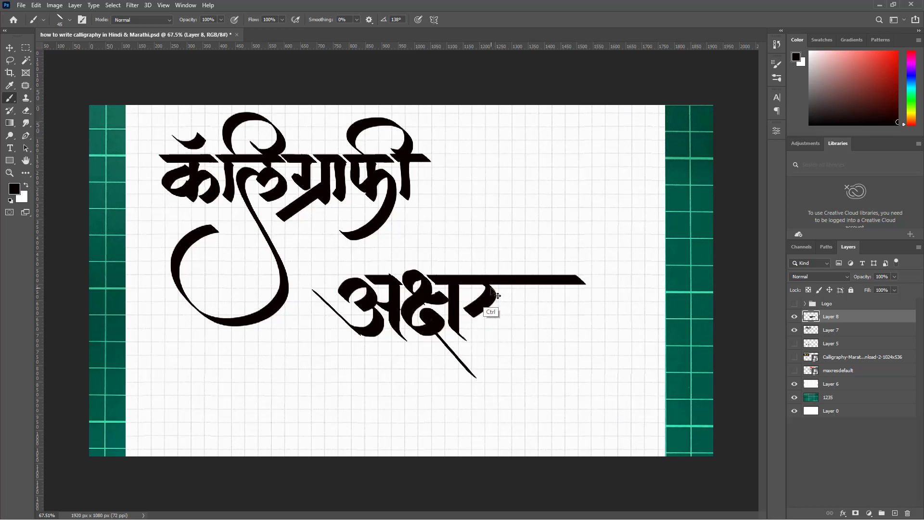
{"action": "key", "text": "ctrl+z"}
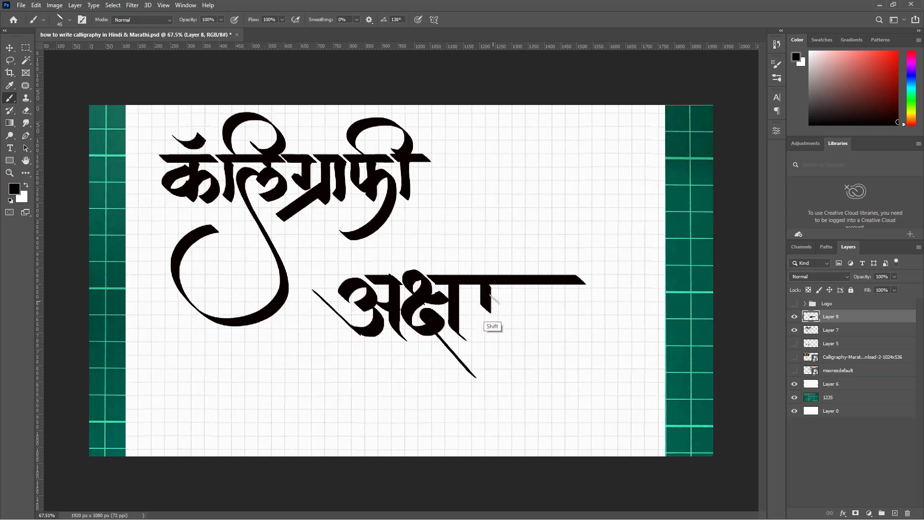
{"action": "left_click_drag", "start_coordinate": [486, 307], "coordinate": [478, 317]}
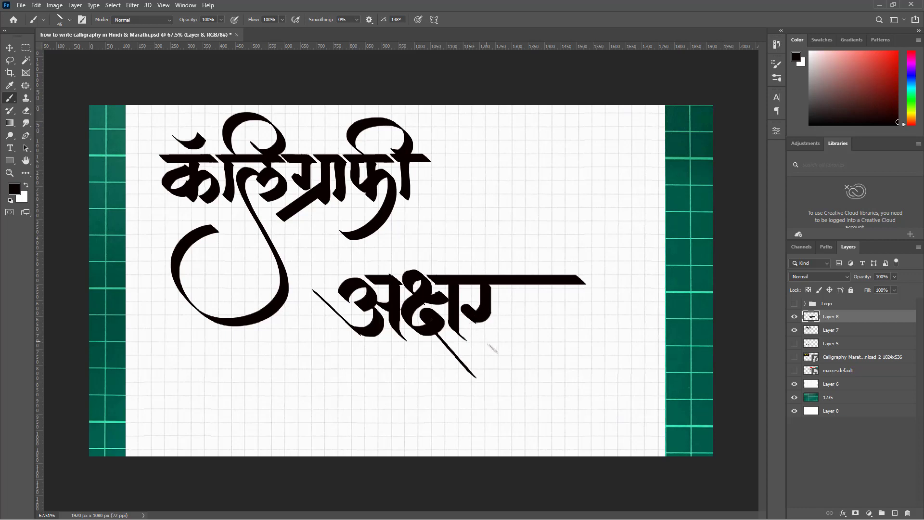
{"action": "left_click", "coordinate": [526, 381], "text": "shift"}
{"action": "key", "text": "ctrl+z"}
{"action": "key", "text": "ctrl+z"}
{"action": "key", "text": "ctrl+z"}
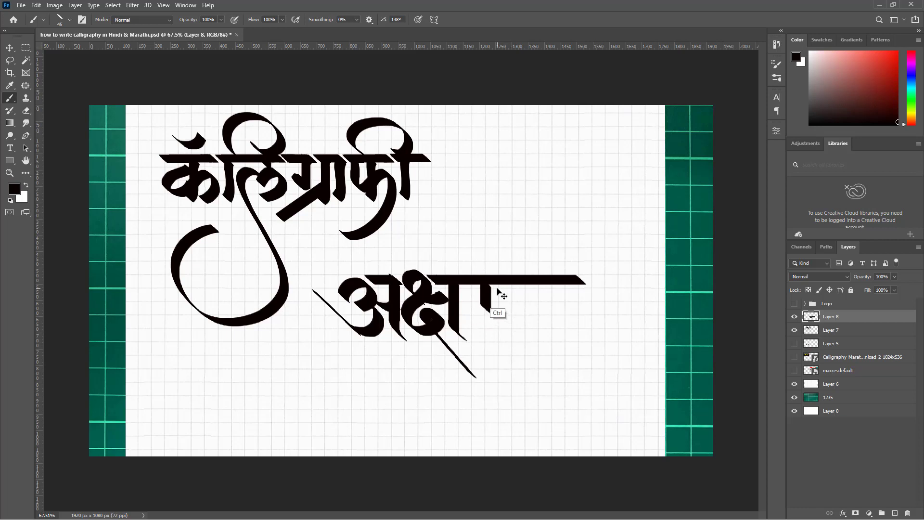
Paint the र beside the क्ष with a short vertical stem down from the headline and a rounded hook at its lower left.
{"action": "left_click_drag", "start_coordinate": [492, 283], "coordinate": [493, 317]}
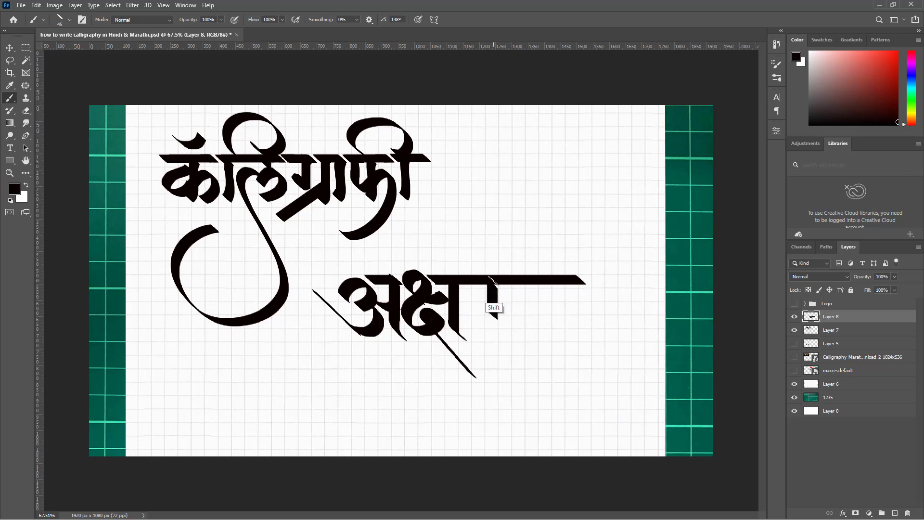
{"action": "mouse_move", "coordinate": [493, 308]}
{"action": "left_mouse_down"}
{"action": "mouse_move", "coordinate": [487, 326]}
{"action": "mouse_move", "coordinate": [474, 308]}
{"action": "left_mouse_up"}
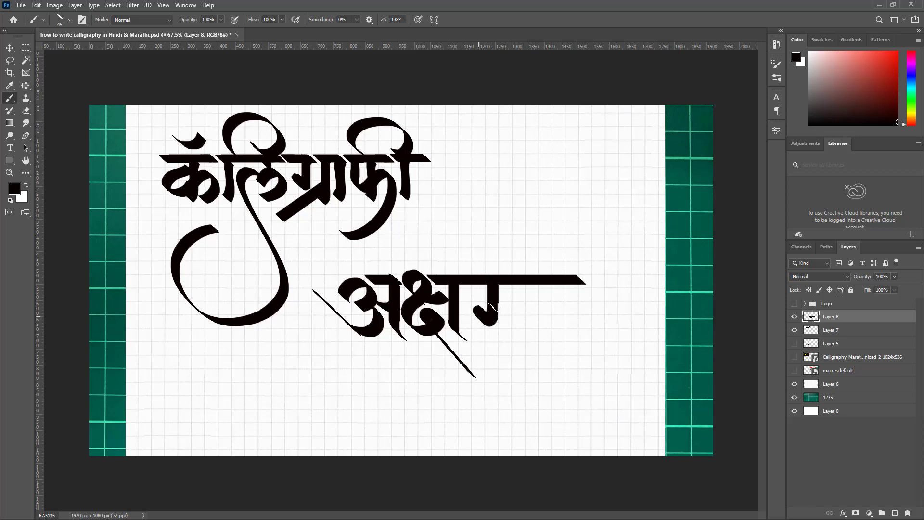
{"action": "left_click", "coordinate": [518, 374], "text": "shift"}
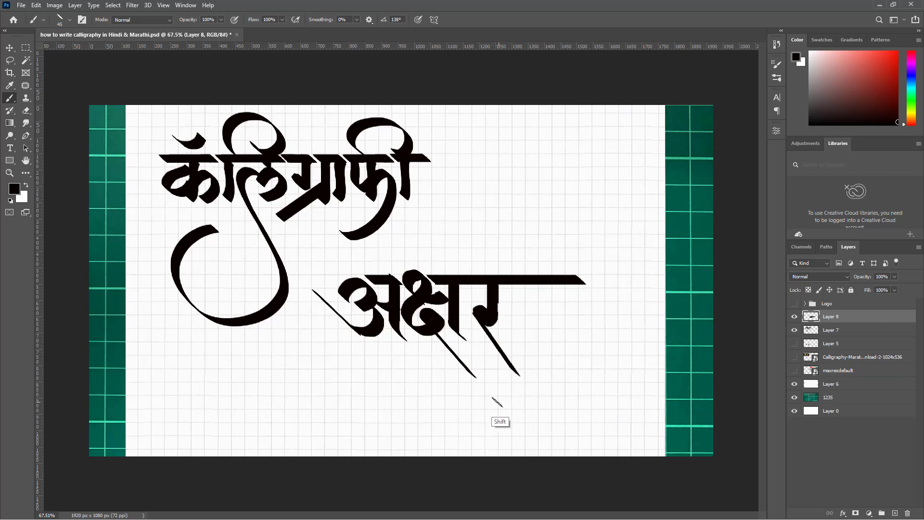
{"action": "key", "text": "ctrl+z"}
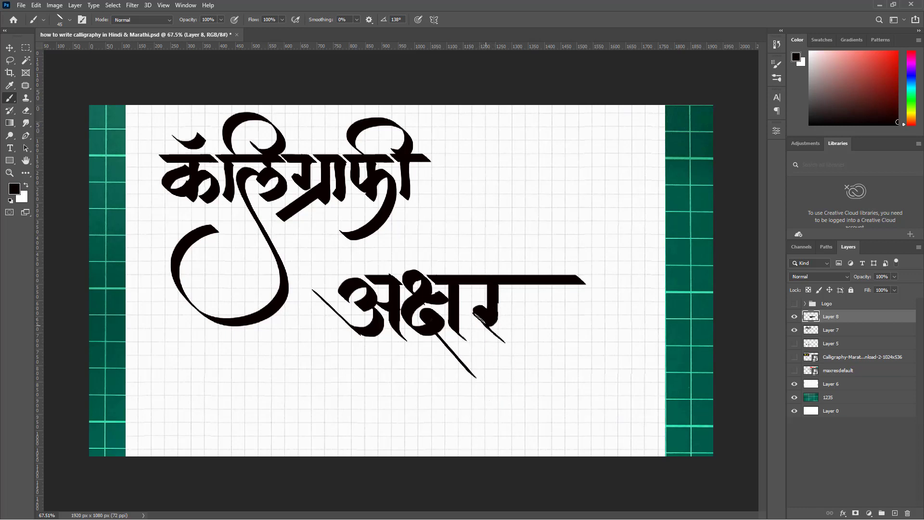
Give the र a long thin tail sweeping down right from its hook and curling up thick at the end, redoing unsatisfactory strokes.
{"action": "left_click_drag", "start_coordinate": [479, 317], "coordinate": [601, 357]}
{"action": "key", "text": "ctrl+z"}
{"action": "mouse_move", "coordinate": [479, 314]}
{"action": "left_mouse_down"}
{"action": "mouse_move", "coordinate": [524, 370]}
{"action": "mouse_move", "coordinate": [586, 382]}
{"action": "left_mouse_up"}
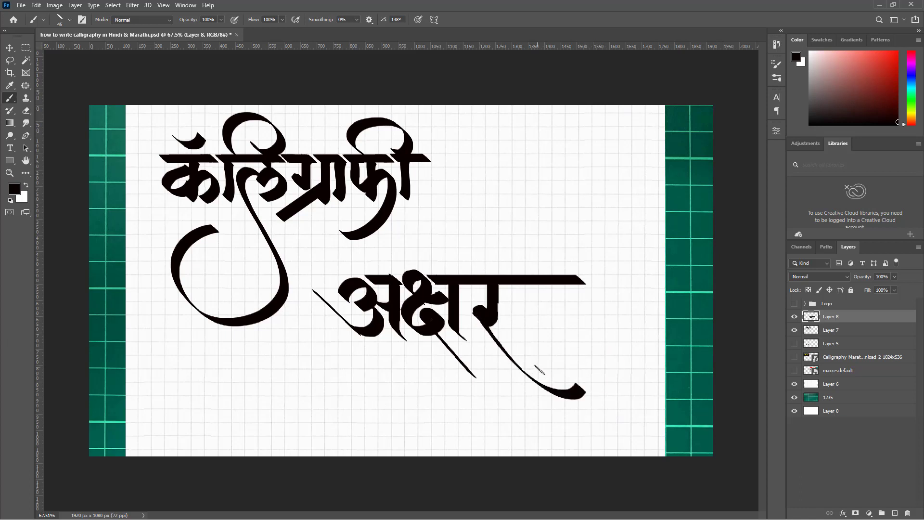
{"action": "key", "text": "ctrl+z"}
{"action": "left_click", "coordinate": [564, 404], "text": "shift"}
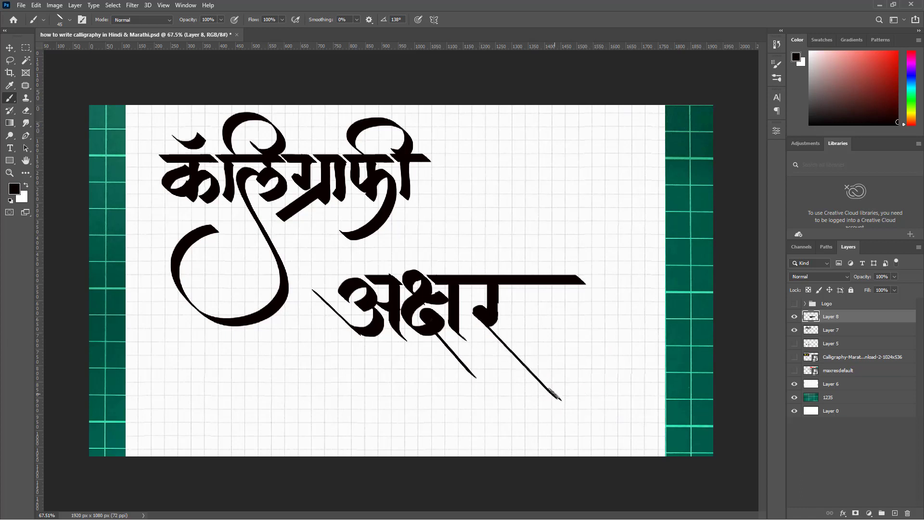
{"action": "key", "text": "ctrl+z"}
{"action": "mouse_move", "coordinate": [495, 280]}
{"action": "left_mouse_down"}
{"action": "mouse_move", "coordinate": [482, 320]}
{"action": "mouse_move", "coordinate": [528, 376]}
{"action": "mouse_move", "coordinate": [600, 389]}
{"action": "left_mouse_up"}
{"action": "key", "text": "ctrl+z"}
{"action": "mouse_move", "coordinate": [481, 320]}
{"action": "left_mouse_down"}
{"action": "mouse_move", "coordinate": [551, 386]}
{"action": "mouse_move", "coordinate": [590, 398]}
{"action": "left_mouse_up"}
{"action": "key", "text": "ctrl+z"}
{"action": "left_click_drag", "start_coordinate": [482, 319], "coordinate": [622, 388]}
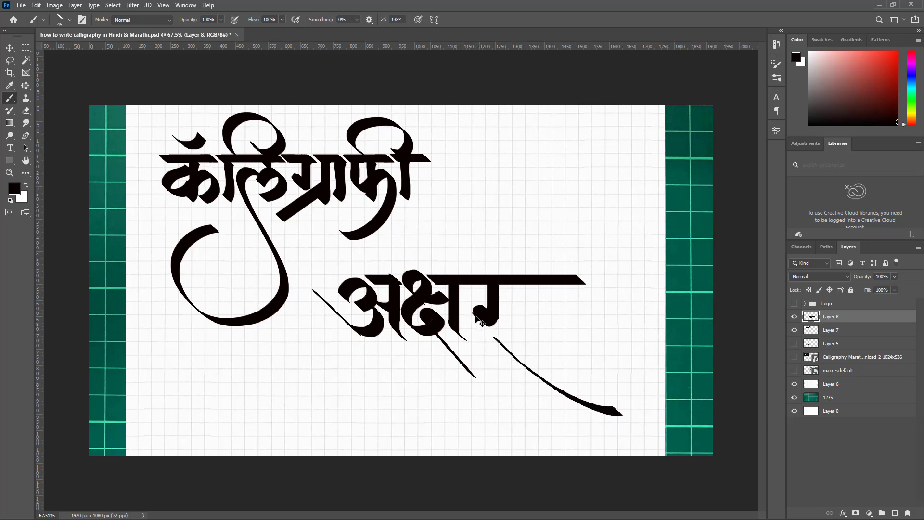
{"action": "key", "text": "ctrl+z"}
{"action": "left_click_drag", "start_coordinate": [474, 316], "coordinate": [609, 389]}
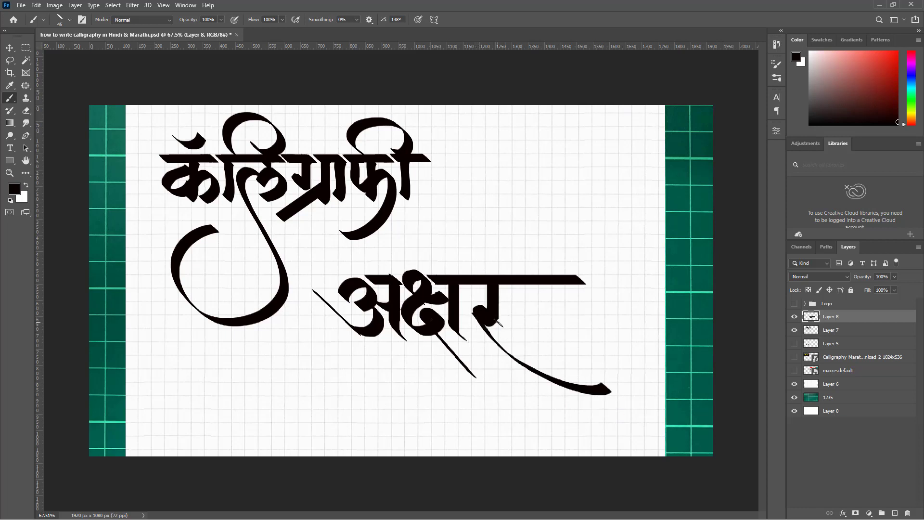
{"action": "key", "text": "ctrl+z"}
{"action": "mouse_move", "coordinate": [481, 320]}
{"action": "left_mouse_down"}
{"action": "mouse_move", "coordinate": [510, 355]}
{"action": "mouse_move", "coordinate": [612, 366]}
{"action": "left_mouse_up"}
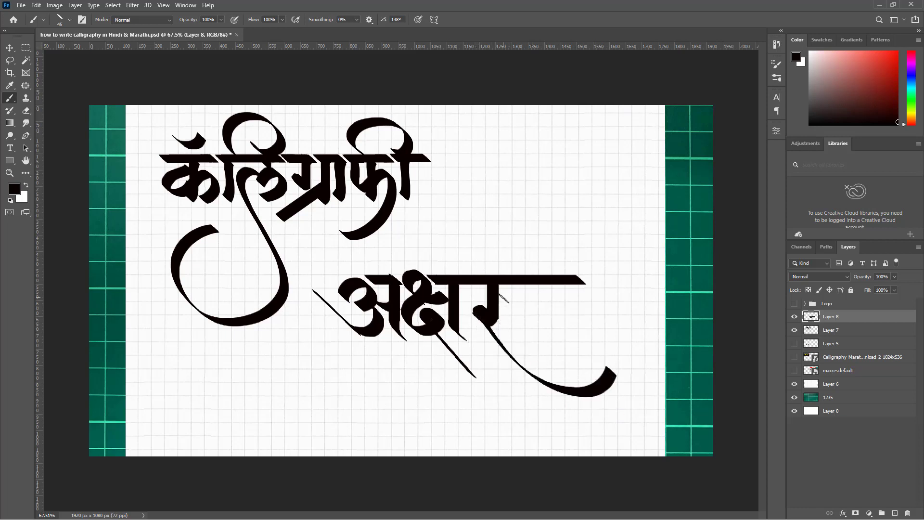
{"action": "key", "text": "m"}
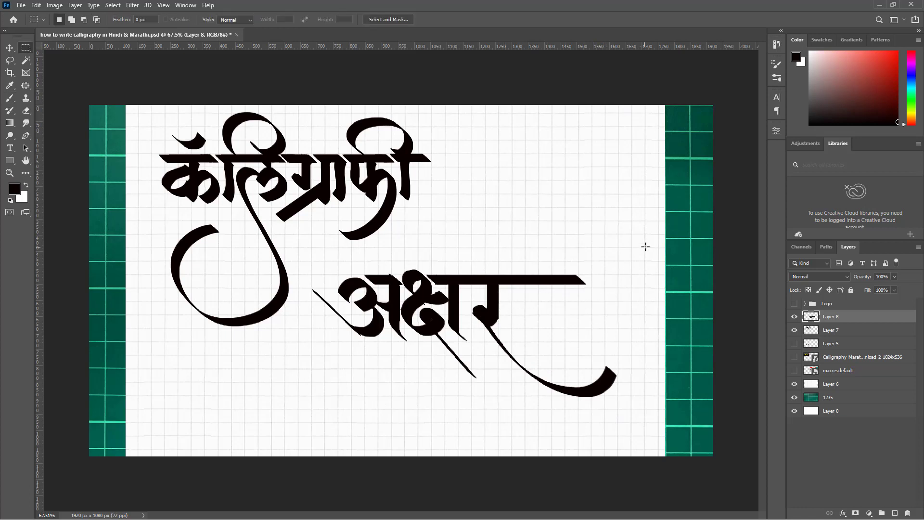
{"action": "mouse_move", "coordinate": [653, 253]}
{"action": "left_mouse_down"}
{"action": "mouse_move", "coordinate": [511, 386]}
{"action": "mouse_move", "coordinate": [465, 408]}
{"action": "mouse_move", "coordinate": [471, 416]}
{"action": "left_mouse_up"}
{"action": "left_click", "coordinate": [501, 365]}
Trace a closed Pen path around the र, its tail and the headline after the क्ष, and convert it into a selection.
{"action": "key", "text": "p"}
{"action": "left_click", "coordinate": [479, 346]}
{"action": "left_click", "coordinate": [465, 310]}
{"action": "left_click", "coordinate": [472, 283]}
{"action": "left_click_drag", "start_coordinate": [473, 255], "coordinate": [481, 251]}
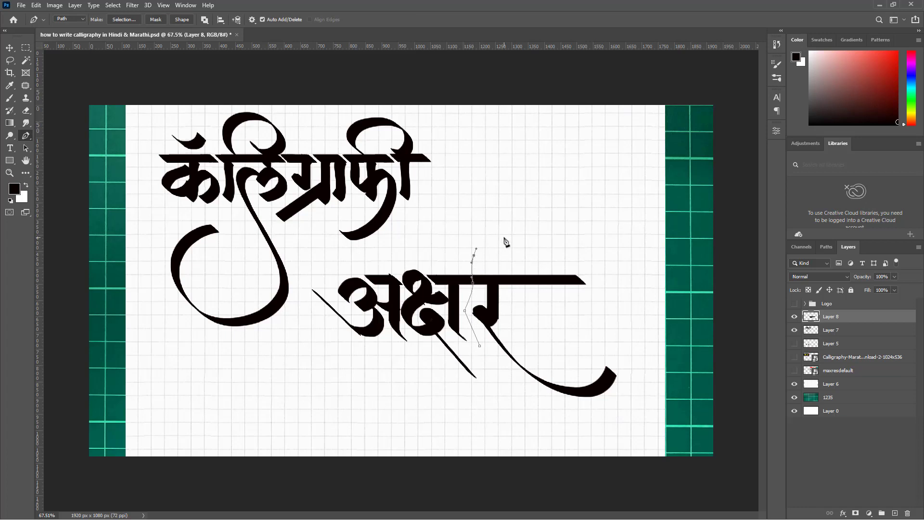
{"action": "left_click_drag", "start_coordinate": [564, 244], "coordinate": [575, 246]}
{"action": "left_click_drag", "start_coordinate": [600, 258], "coordinate": [608, 264]}
{"action": "left_click_drag", "start_coordinate": [626, 287], "coordinate": [631, 296]}
{"action": "left_click_drag", "start_coordinate": [645, 335], "coordinate": [646, 347]}
{"action": "left_click_drag", "start_coordinate": [643, 394], "coordinate": [639, 403]}
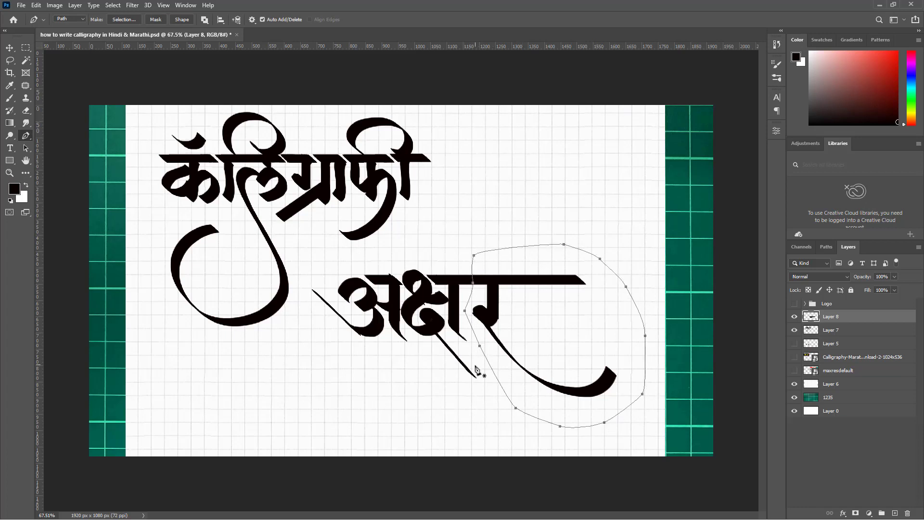
{"action": "key", "text": "ctrl+Return"}
Move the selected र with its headline slightly left, closer to the क्ष, and deselect it.
{"action": "key", "text": "v"}
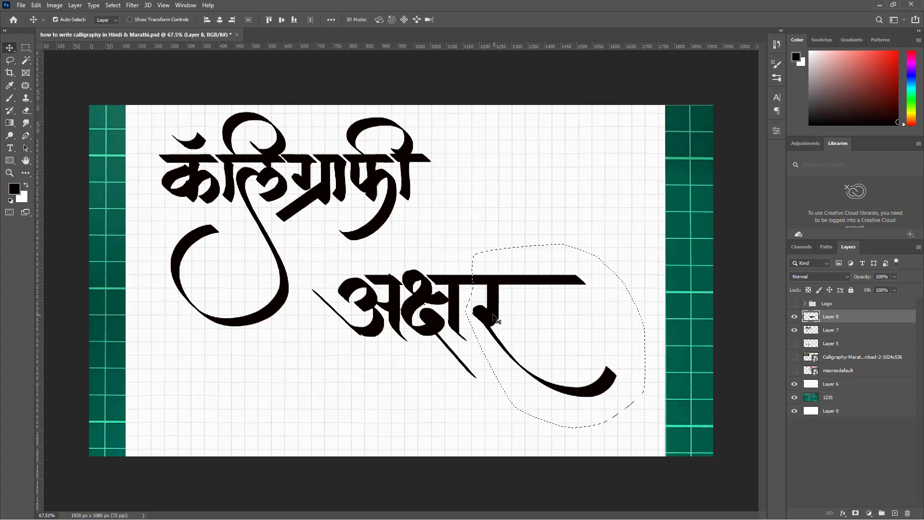
{"action": "mouse_move", "coordinate": [493, 314]}
{"action": "left_mouse_down"}
{"action": "mouse_move", "coordinate": [497, 306]}
{"action": "mouse_move", "coordinate": [485, 316]}
{"action": "left_mouse_up"}
{"action": "key", "text": "ctrl+d"}
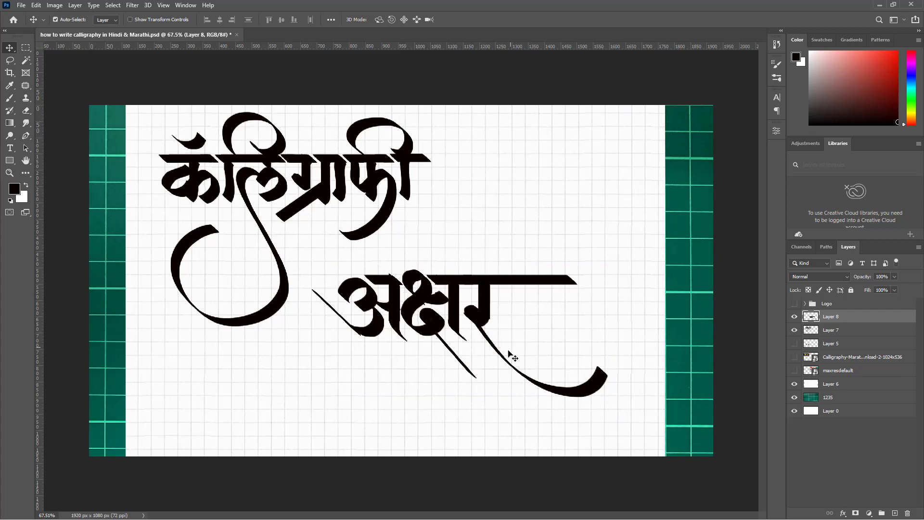
{"action": "key", "text": "b"}
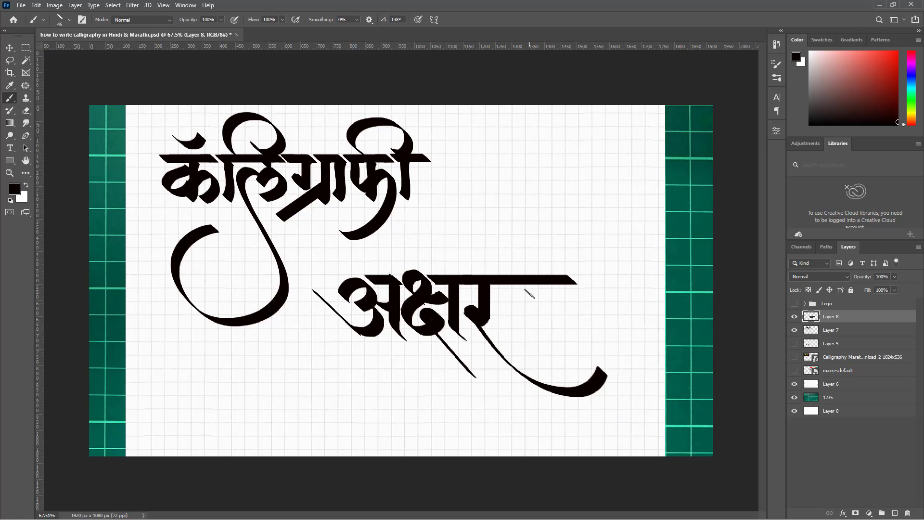
{"action": "mouse_move", "coordinate": [534, 282]}
{"action": "left_mouse_down"}
{"action": "mouse_move", "coordinate": [528, 304]}
{"action": "mouse_move", "coordinate": [535, 289]}
{"action": "mouse_move", "coordinate": [538, 312]}
{"action": "mouse_move", "coordinate": [556, 305]}
{"action": "mouse_move", "coordinate": [547, 328]}
{"action": "left_mouse_up"}
{"action": "key", "text": "ctrl+z"}
{"action": "key", "text": "ctrl+z"}
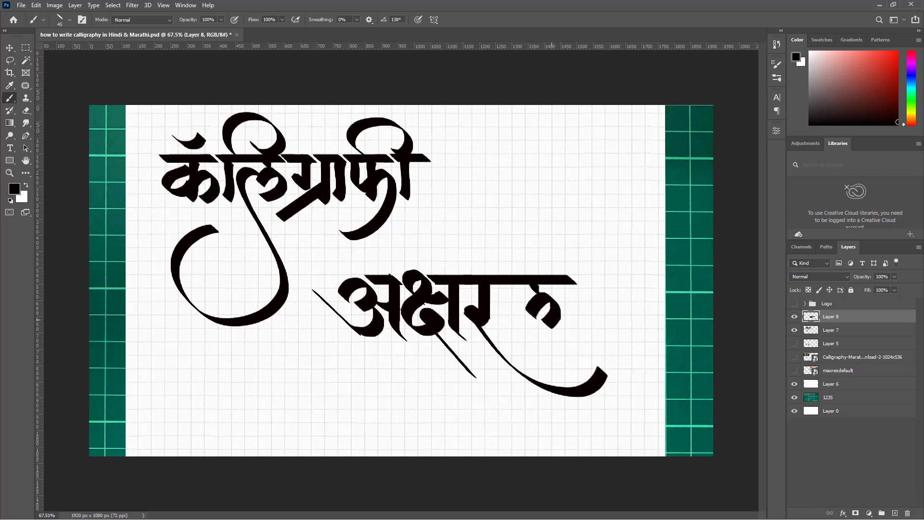
{"action": "key", "text": "ctrl+z"}
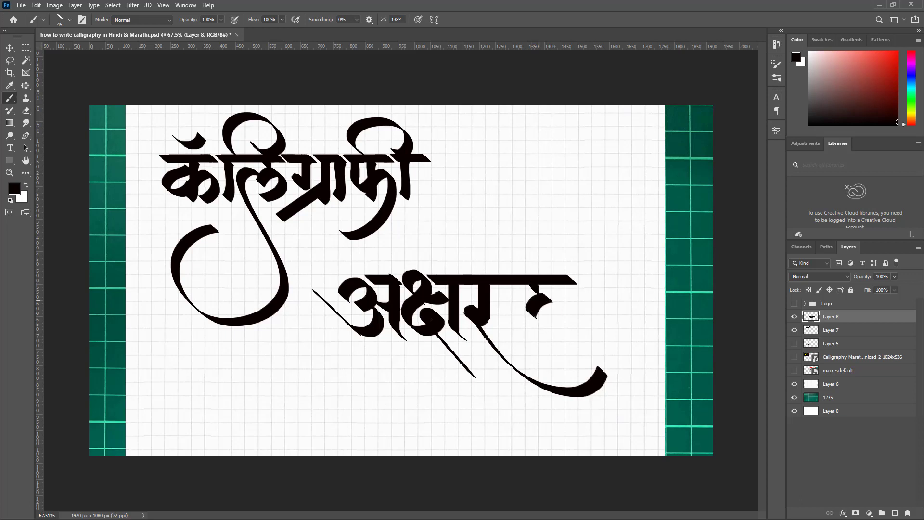
{"action": "left_click_drag", "start_coordinate": [557, 322], "coordinate": [531, 327]}
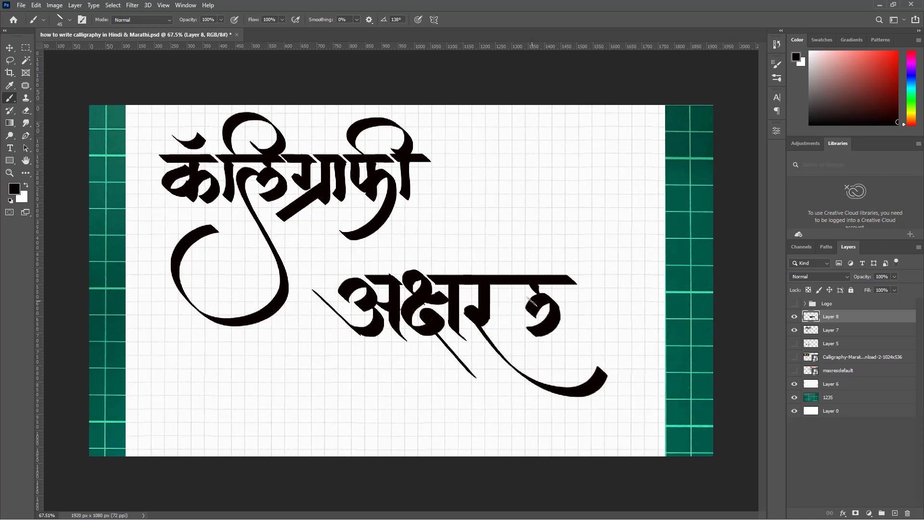
{"action": "mouse_move", "coordinate": [530, 293]}
{"action": "left_mouse_down"}
{"action": "mouse_move", "coordinate": [500, 301]}
{"action": "mouse_move", "coordinate": [547, 383]}
{"action": "left_mouse_up"}
{"action": "key", "text": "ctrl+z"}
{"action": "left_click_drag", "start_coordinate": [530, 292], "coordinate": [561, 377]}
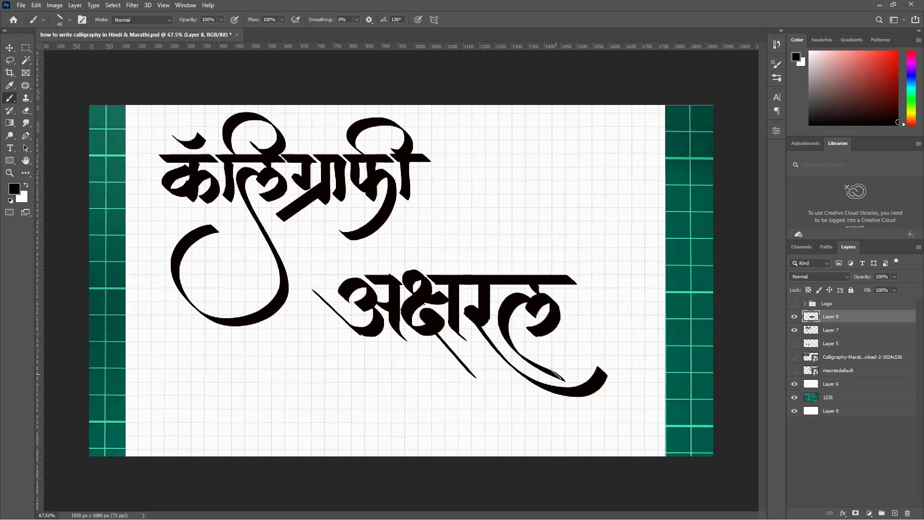
{"action": "key", "text": "ctrl+z"}
{"action": "key", "text": "ctrl+z"}
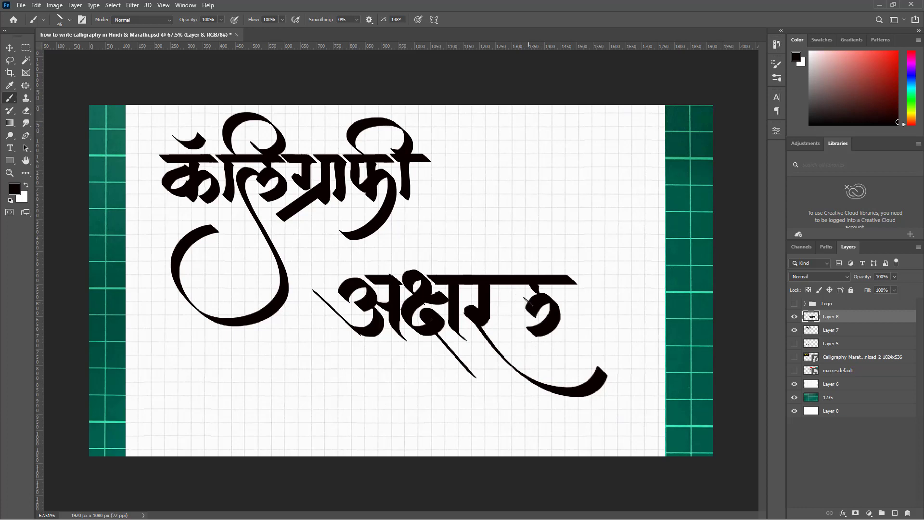
{"action": "mouse_move", "coordinate": [528, 292]}
{"action": "left_mouse_down"}
{"action": "mouse_move", "coordinate": [495, 306]}
{"action": "mouse_move", "coordinate": [504, 328]}
{"action": "left_mouse_up"}
{"action": "key", "text": "ctrl+z"}
{"action": "mouse_move", "coordinate": [530, 292]}
{"action": "left_mouse_down"}
{"action": "mouse_move", "coordinate": [502, 300]}
{"action": "mouse_move", "coordinate": [514, 332]}
{"action": "left_mouse_up"}
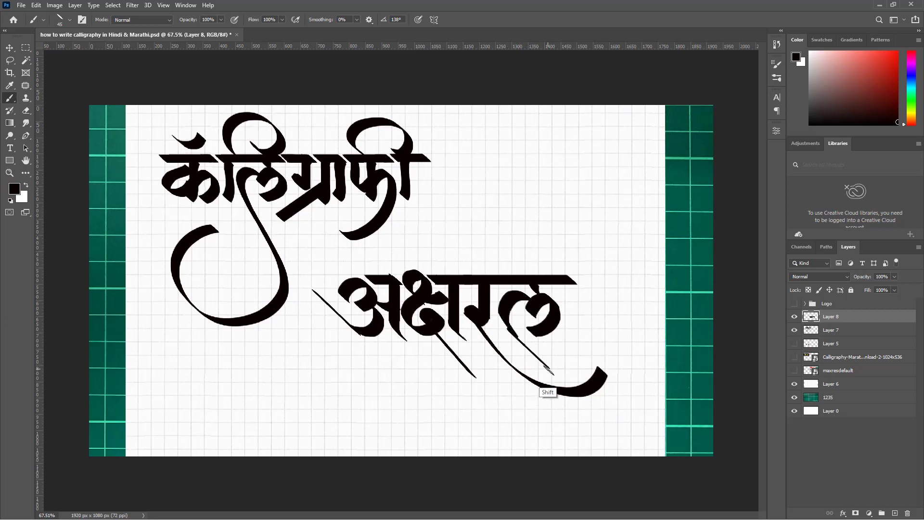
{"action": "key", "text": "ctrl+z"}
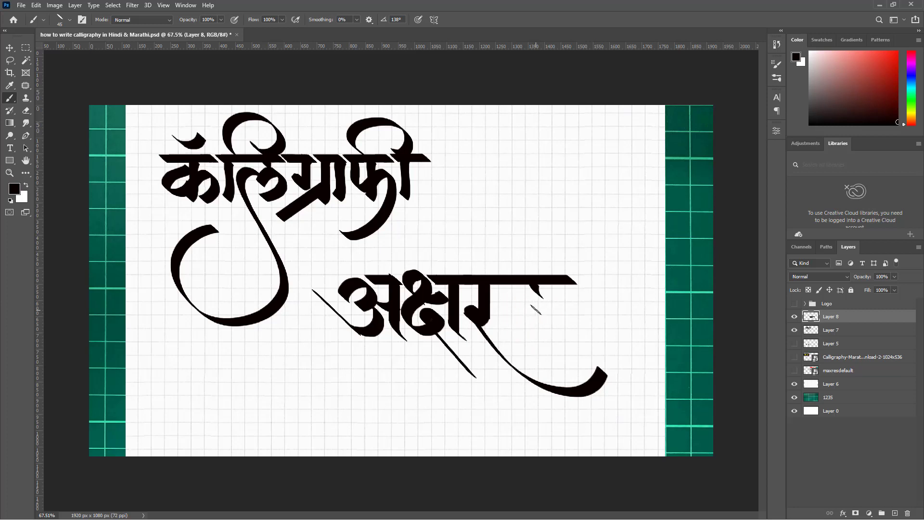
{"action": "key", "text": "ctrl+z"}
{"action": "key", "text": "ctrl+z"}
Paint a ल after the र with a compact right bowl, a curved left part and a thin diagonal tail running down right.
{"action": "left_click_drag", "start_coordinate": [531, 287], "coordinate": [543, 328]}
{"action": "key", "text": "ctrl+z"}
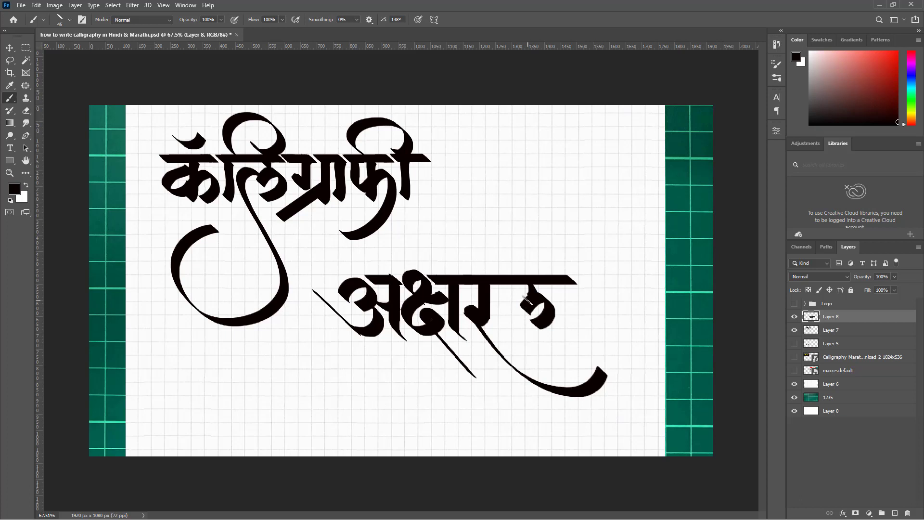
{"action": "mouse_move", "coordinate": [525, 294]}
{"action": "left_mouse_down"}
{"action": "mouse_move", "coordinate": [506, 302]}
{"action": "mouse_move", "coordinate": [503, 319]}
{"action": "mouse_move", "coordinate": [550, 361]}
{"action": "left_mouse_up"}
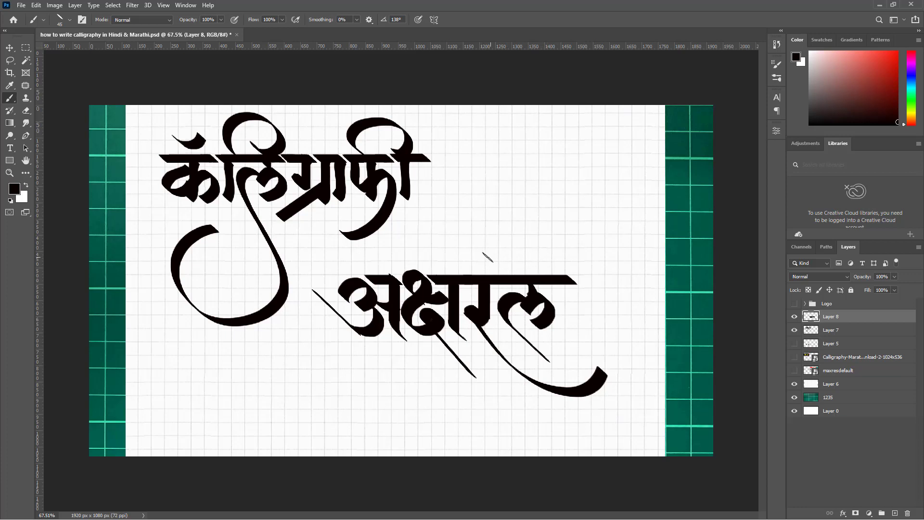
Add the wavy े vowel stroke above the headline, running down to the ल, redoing the first attempt.
{"action": "mouse_move", "coordinate": [480, 253]}
{"action": "left_mouse_down"}
{"action": "mouse_move", "coordinate": [510, 254]}
{"action": "mouse_move", "coordinate": [527, 296]}
{"action": "left_mouse_up"}
{"action": "key", "text": "ctrl+z"}
{"action": "key", "text": "ctrl+z"}
{"action": "mouse_move", "coordinate": [475, 254]}
{"action": "left_mouse_down"}
{"action": "mouse_move", "coordinate": [506, 260]}
{"action": "mouse_move", "coordinate": [524, 290]}
{"action": "left_mouse_up"}
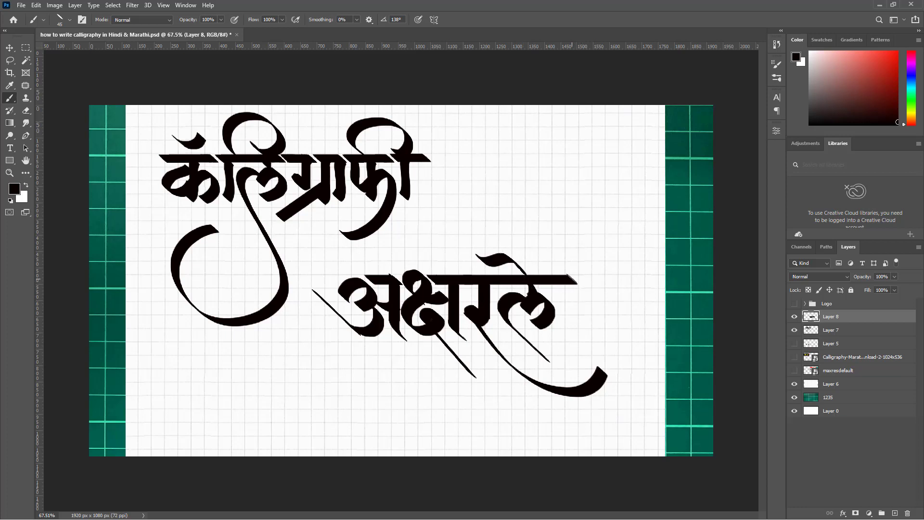
Extend the headline further right past the ल and move the whole lower word slightly left.
{"action": "left_click_drag", "start_coordinate": [571, 280], "coordinate": [639, 281]}
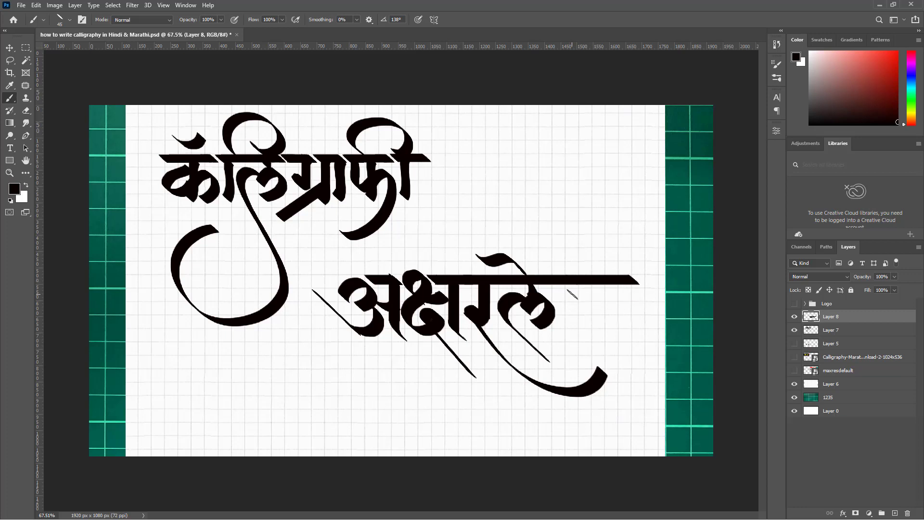
{"action": "key", "text": "v"}
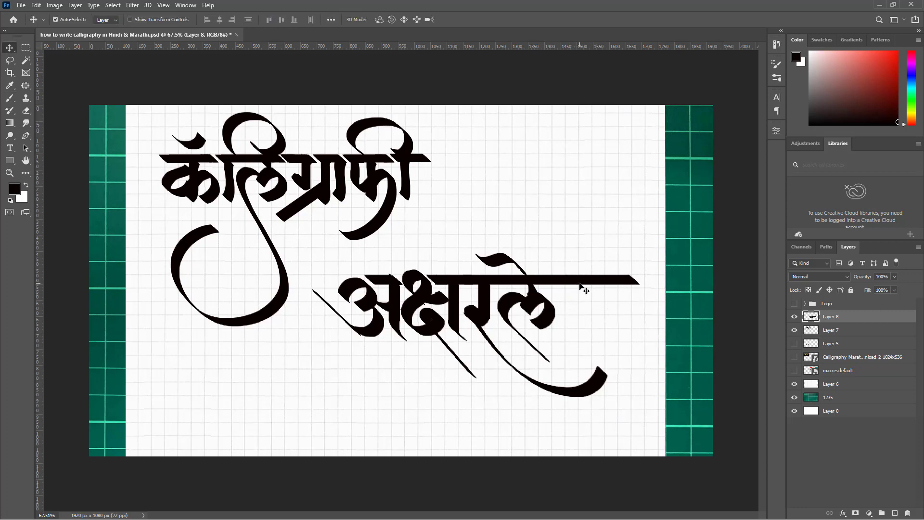
{"action": "left_click_drag", "start_coordinate": [580, 287], "coordinate": [550, 285]}
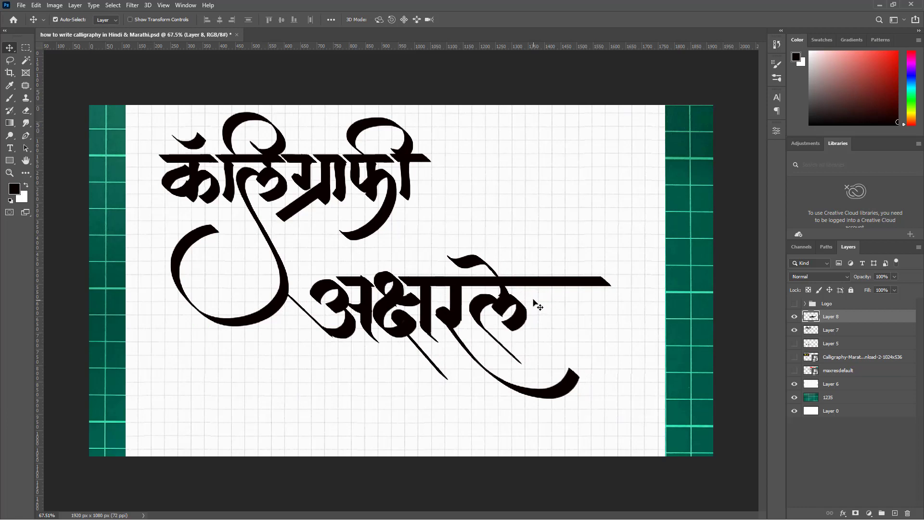
Paint the र-shaped first part of a ख after the ले, finishing it with a thin diagonal tail running down right.
{"action": "key", "text": "b"}
{"action": "mouse_move", "coordinate": [547, 284]}
{"action": "left_mouse_down"}
{"action": "mouse_move", "coordinate": [548, 313]}
{"action": "mouse_move", "coordinate": [557, 303]}
{"action": "mouse_move", "coordinate": [558, 319]}
{"action": "left_mouse_up"}
{"action": "key", "text": "ctrl+z"}
{"action": "key", "text": "ctrl+z"}
{"action": "key", "text": "ctrl+z"}
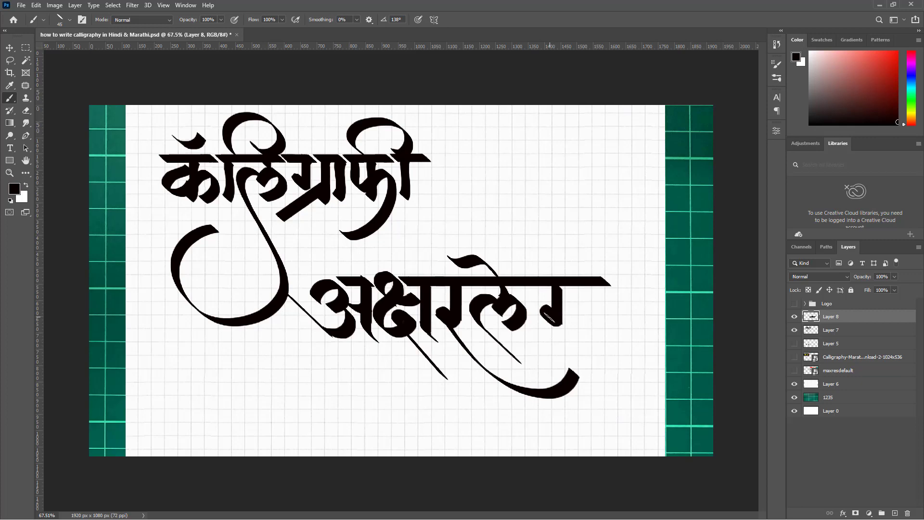
{"action": "left_click", "coordinate": [603, 371], "text": "shift"}
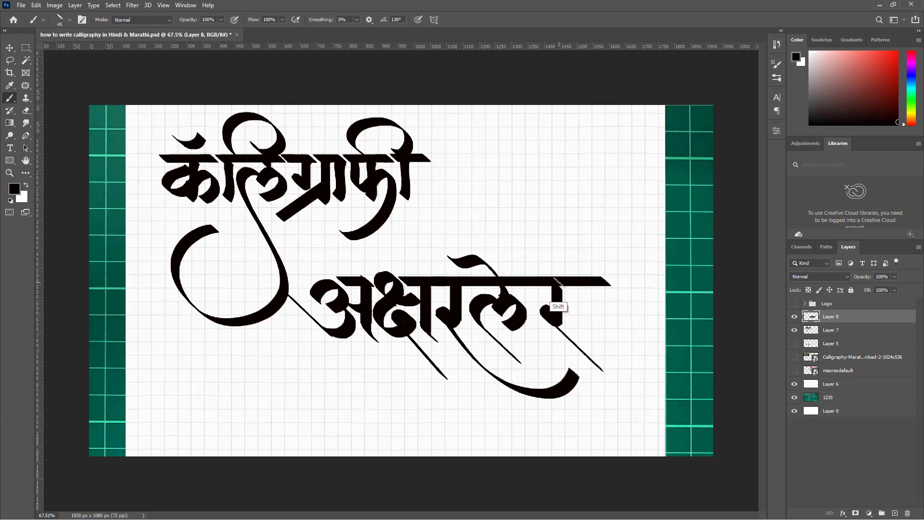
Complete the ख by painting its vertical stem under the headline's end, redoing failed attempts, and adding the rounded व bowl.
{"action": "left_click_drag", "start_coordinate": [558, 283], "coordinate": [594, 329]}
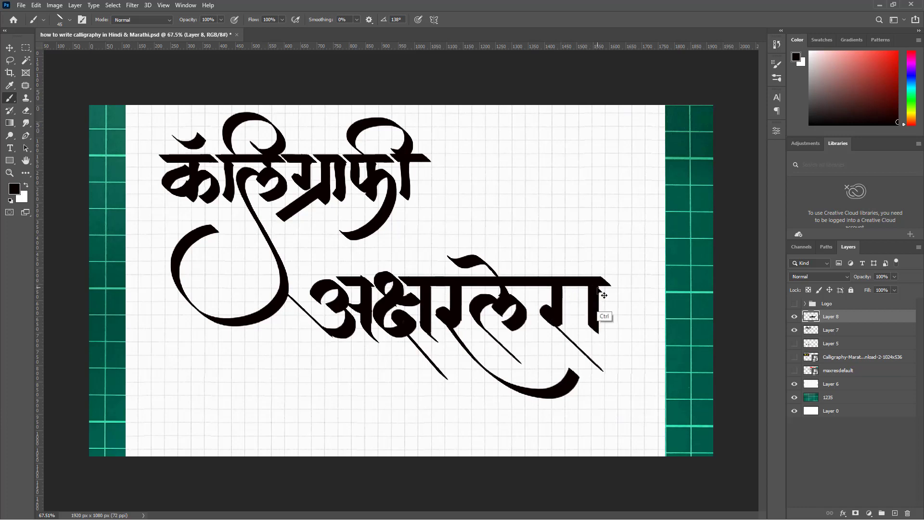
{"action": "key", "text": "ctrl+z"}
{"action": "left_click_drag", "start_coordinate": [598, 282], "coordinate": [597, 336]}
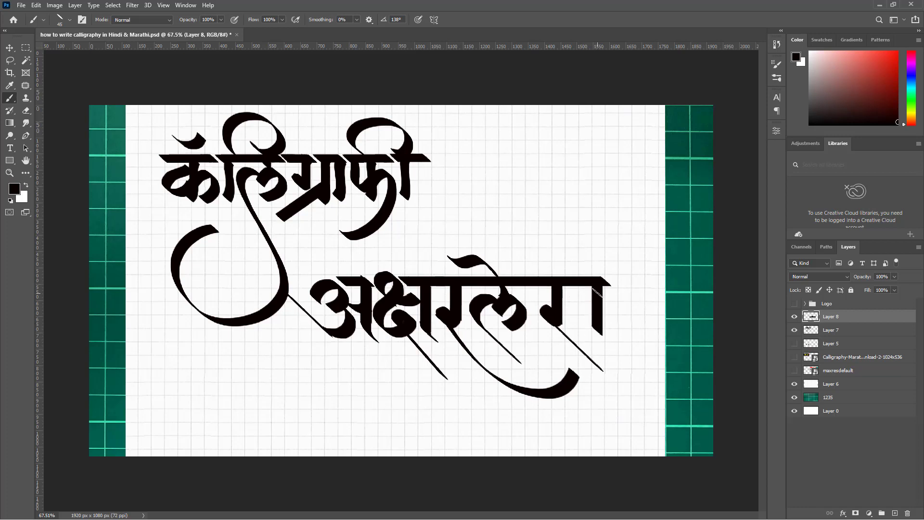
{"action": "key", "text": "ctrl+z"}
{"action": "left_click_drag", "start_coordinate": [596, 283], "coordinate": [598, 325]}
{"action": "left_click_drag", "start_coordinate": [589, 291], "coordinate": [589, 316]}
{"action": "key", "text": "ctrl+z"}
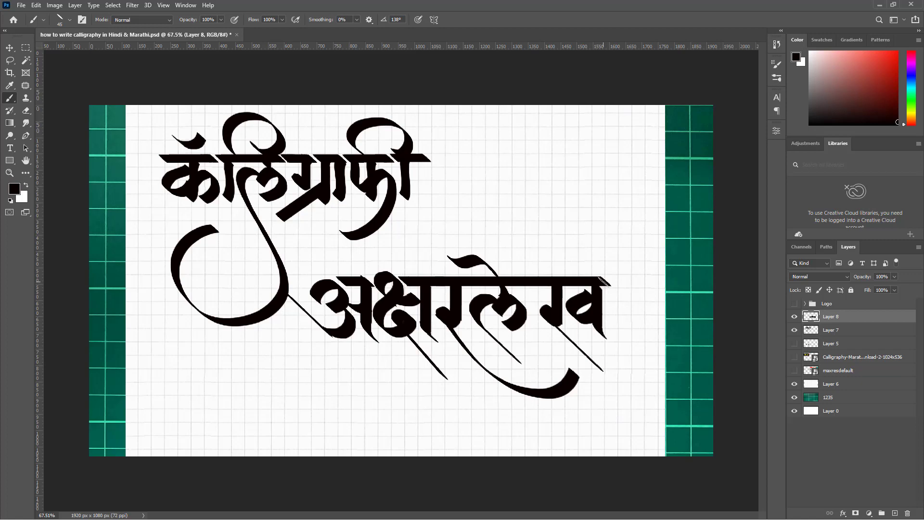
Extend the headline past the ख, paint a न with its stem and looped arm beneath it, and lengthen the headline further right.
{"action": "left_click_drag", "start_coordinate": [602, 280], "coordinate": [620, 280]}
{"action": "mouse_move", "coordinate": [620, 280]}
{"action": "left_mouse_down"}
{"action": "mouse_move", "coordinate": [646, 278]}
{"action": "mouse_move", "coordinate": [651, 287]}
{"action": "mouse_move", "coordinate": [642, 327]}
{"action": "left_mouse_up"}
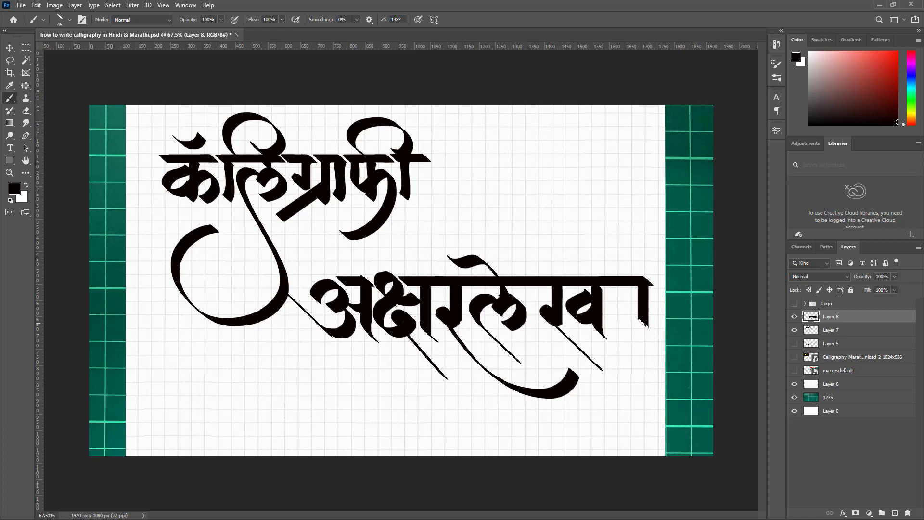
{"action": "mouse_move", "coordinate": [634, 291]}
{"action": "left_mouse_down"}
{"action": "mouse_move", "coordinate": [609, 308]}
{"action": "mouse_move", "coordinate": [629, 308]}
{"action": "left_mouse_up"}
{"action": "key", "text": "ctrl+z"}
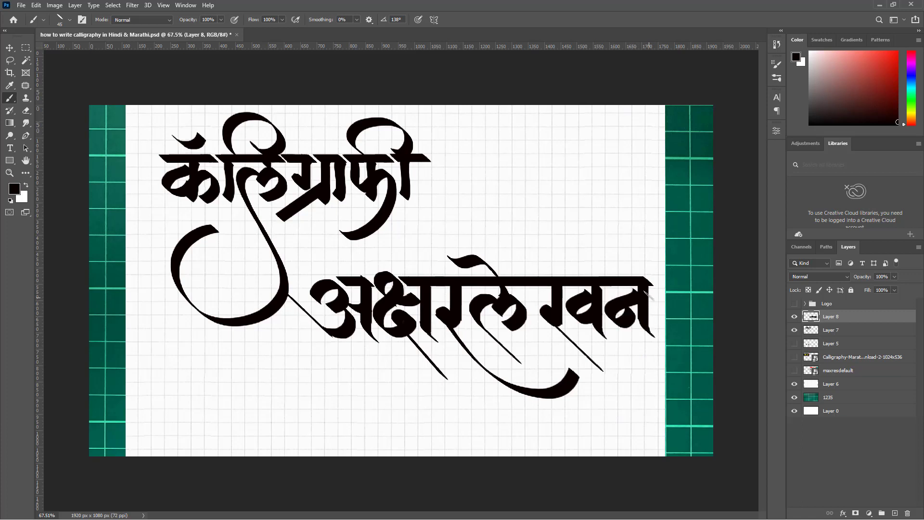
{"action": "key", "text": "shift"}
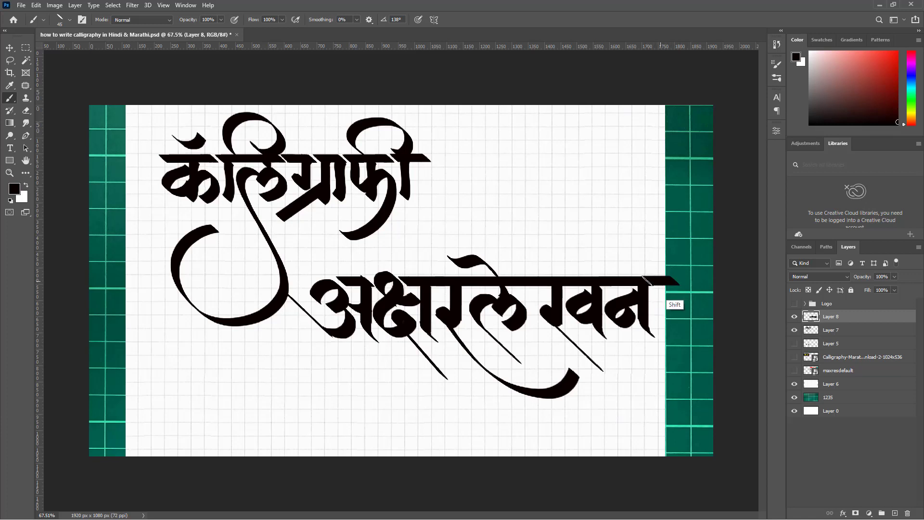
{"action": "left_click_drag", "start_coordinate": [650, 282], "coordinate": [686, 283]}
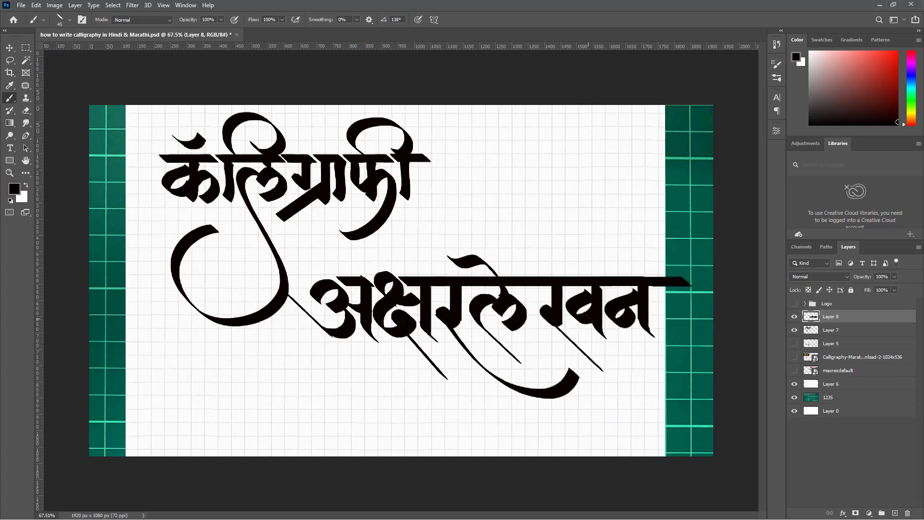
Outline the ख and न with their headline and diagonal tail using a closed Pen path, and convert it to a selection.
{"action": "key", "text": "p"}
{"action": "left_click", "coordinate": [665, 304]}
{"action": "left_click_drag", "start_coordinate": [684, 300], "coordinate": [695, 255]}
{"action": "left_click_drag", "start_coordinate": [676, 250], "coordinate": [647, 247]}
{"action": "left_click_drag", "start_coordinate": [620, 245], "coordinate": [558, 260]}
{"action": "left_click_drag", "start_coordinate": [550, 272], "coordinate": [544, 279]}
{"action": "left_click_drag", "start_coordinate": [536, 291], "coordinate": [534, 321]}
{"action": "left_click_drag", "start_coordinate": [544, 336], "coordinate": [549, 341]}
{"action": "left_click", "coordinate": [559, 347]}
{"action": "left_click", "coordinate": [576, 361]}
{"action": "left_click", "coordinate": [592, 376]}
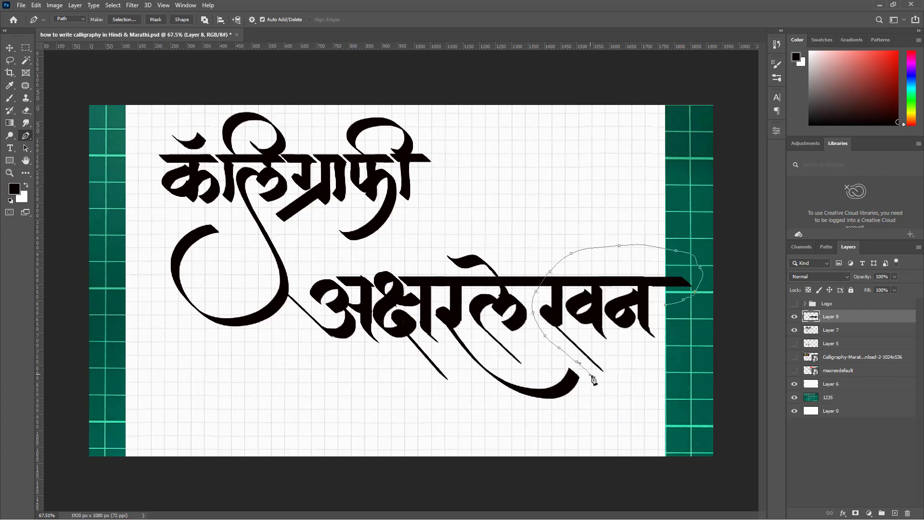
{"action": "left_click", "coordinate": [665, 304]}
{"action": "key", "text": "ctrl+Return"}
Move the selected ख and न slightly left, closer to the ले, and deselect them.
{"action": "key", "text": "v"}
{"action": "left_click_drag", "start_coordinate": [642, 317], "coordinate": [632, 313]}
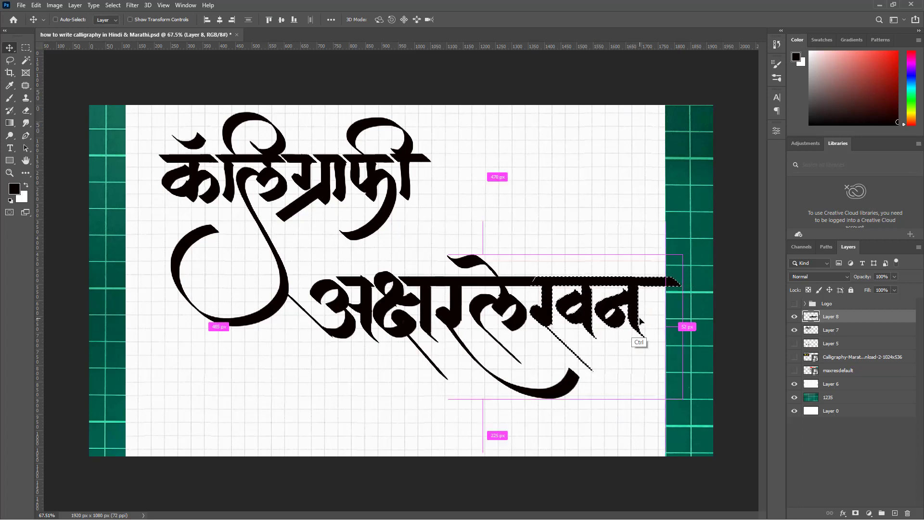
{"action": "key", "text": "ctrl+d"}
Erase the excess end of the headline to the right of the न, leaving a short angled overhang.
{"action": "key", "text": "e"}
{"action": "mouse_move", "coordinate": [656, 282]}
{"action": "left_mouse_down"}
{"action": "mouse_move", "coordinate": [653, 273]}
{"action": "mouse_move", "coordinate": [643, 282]}
{"action": "mouse_move", "coordinate": [653, 282]}
{"action": "left_mouse_up"}
{"action": "key", "text": "b"}
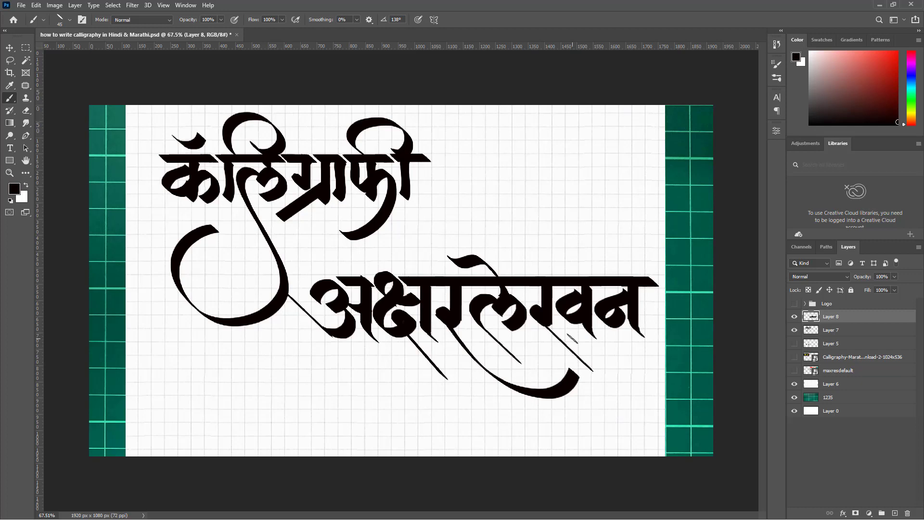
Scale the lower word अक्षरलेखन down proportionally to 84.45% and apply the transform.
{"action": "key", "text": "ctrl+t"}
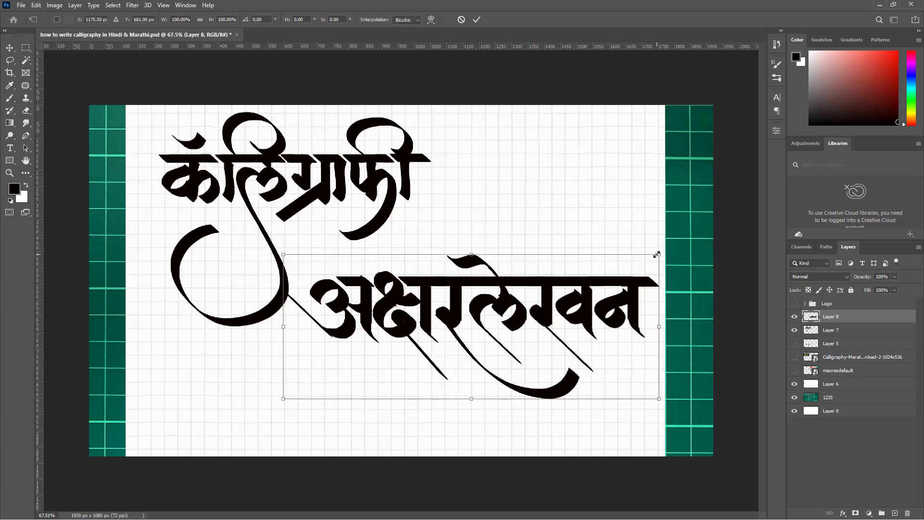
{"action": "left_click_drag", "start_coordinate": [657, 254], "coordinate": [601, 277]}
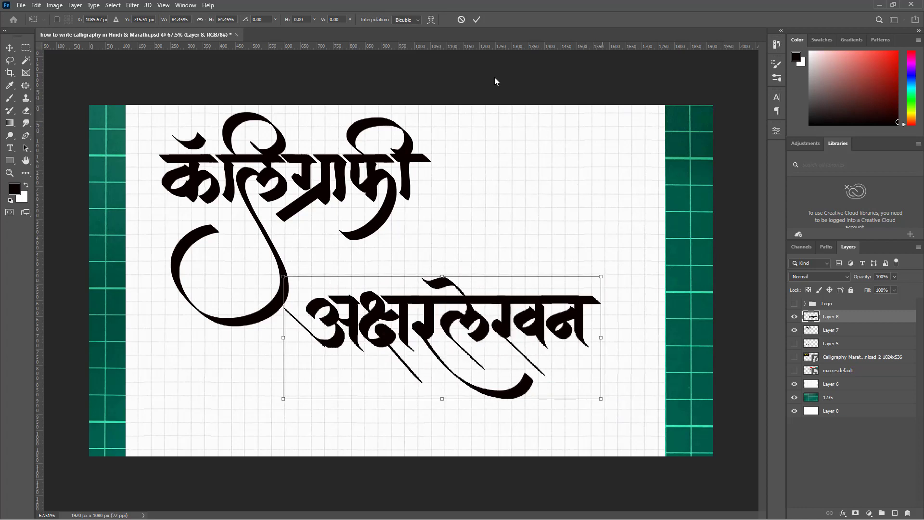
{"action": "left_click", "coordinate": [475, 20]}
Move the lower word slightly up and right, and move the upper word कॅलिग्राफी down closer to it.
{"action": "key", "text": "b"}
{"action": "key", "text": "v"}
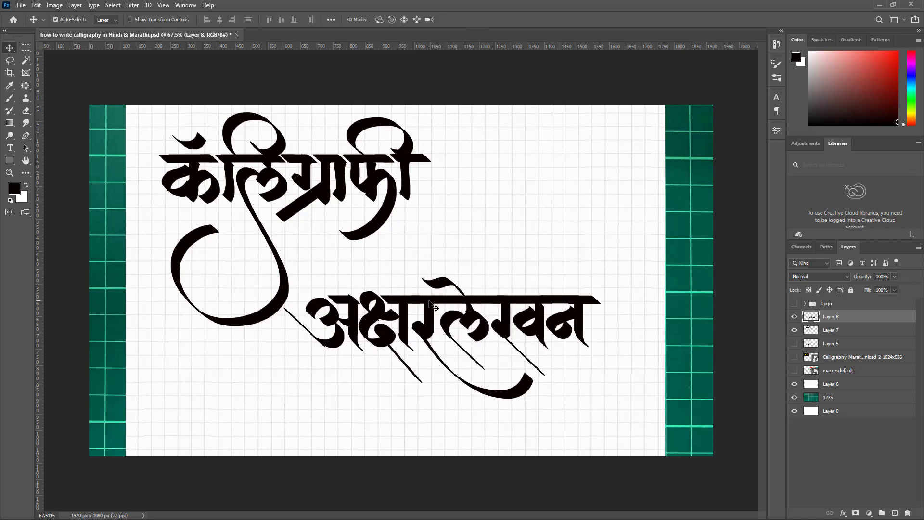
{"action": "left_click_drag", "start_coordinate": [430, 307], "coordinate": [442, 296]}
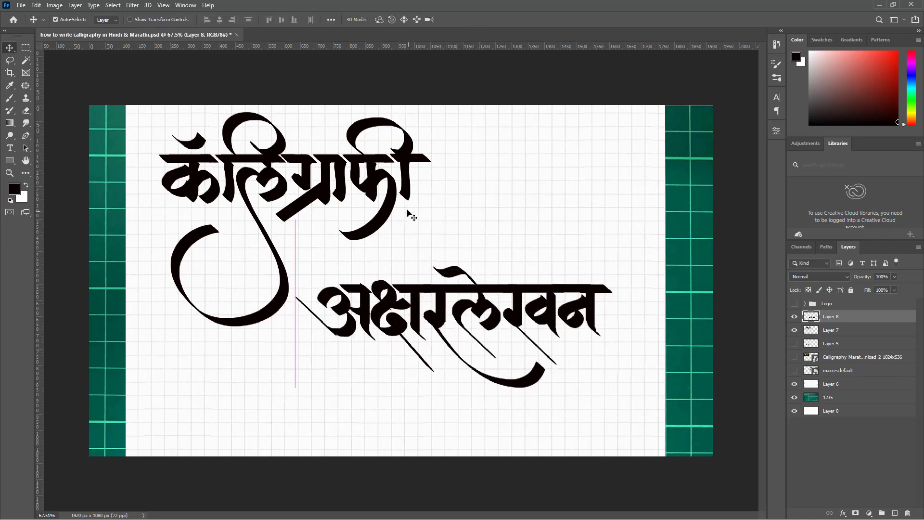
{"action": "left_click_drag", "start_coordinate": [392, 214], "coordinate": [392, 237]}
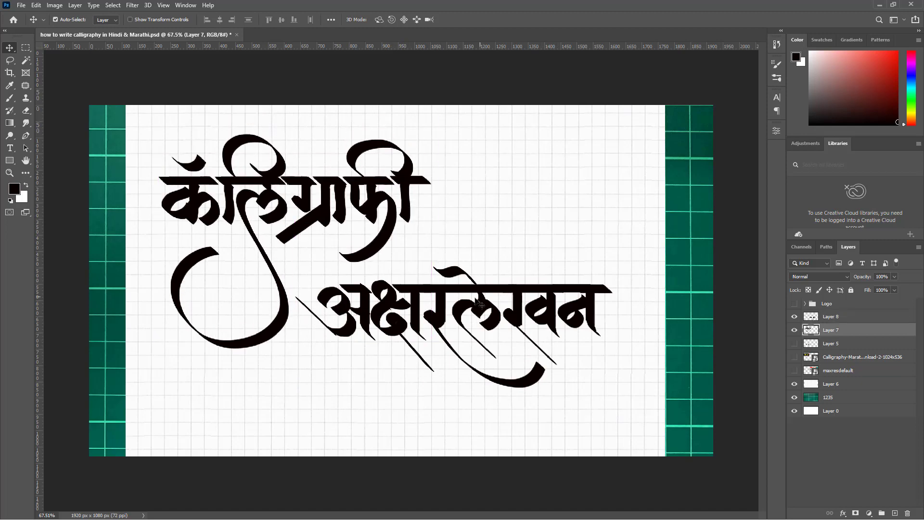
{"action": "scroll", "coordinate": [397, 278], "scroll_direction": "up", "scroll_amount": 1}
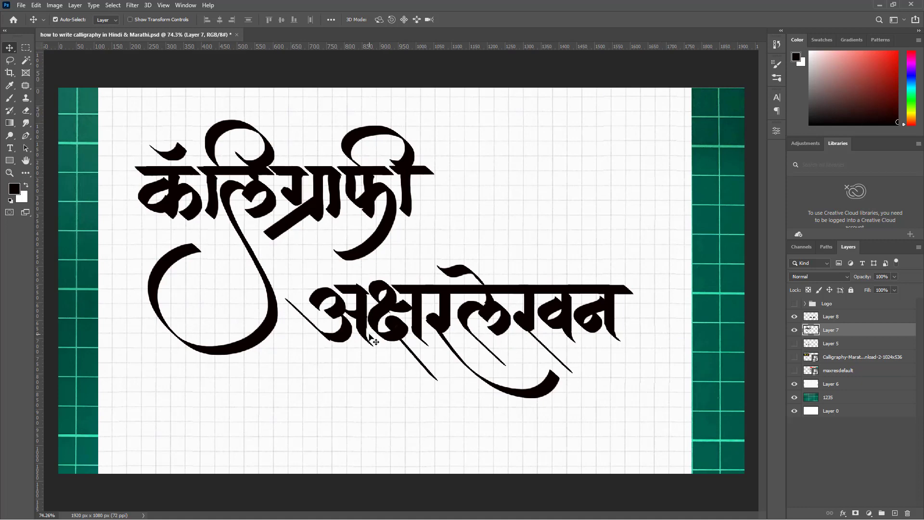